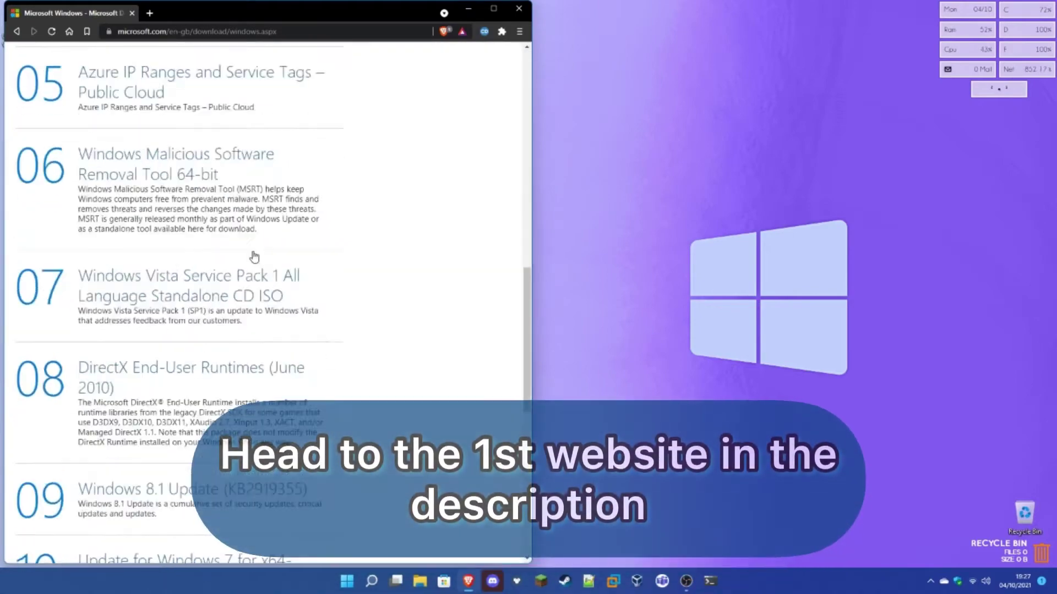
- Search the web for "windows 8 download microsoft" and open Microsoft's Windows 8.1 disc image download page
scroll(265, 237, "up", 15)
left_click_drag(330, 32, 4, 138)
type("windows 8 download microsoft")
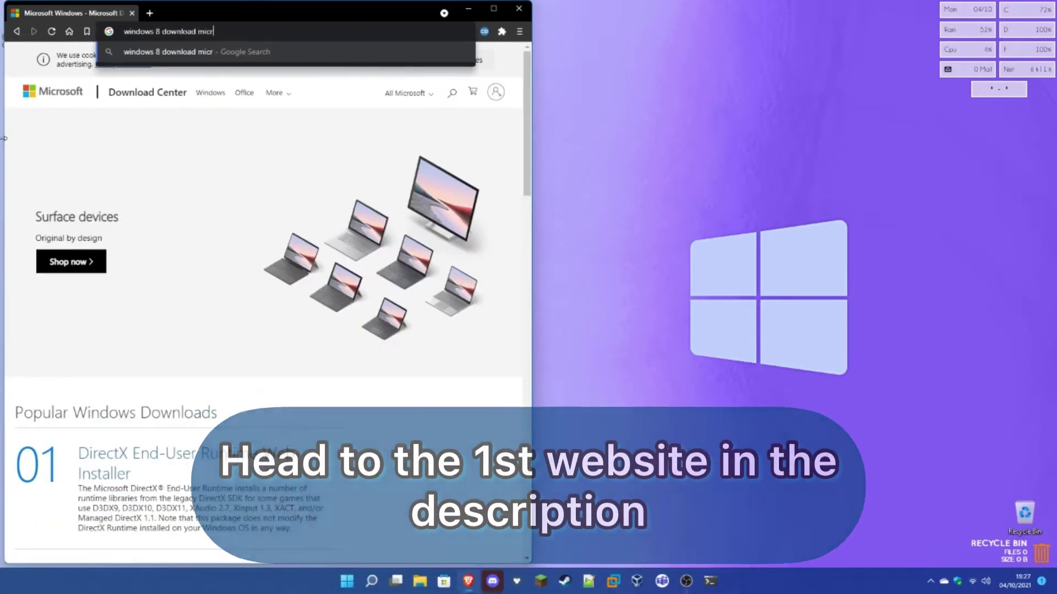
key("Return")
left_click(82, 130)
scroll(190, 232, "down", 5)
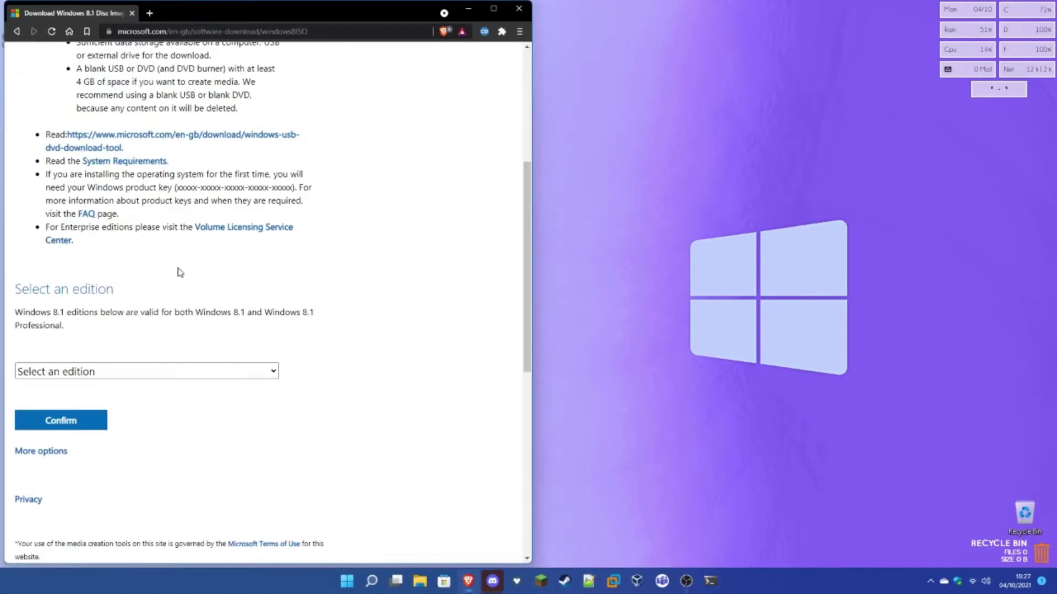
- Select the Windows 8.1 edition for the disc image and confirm it
left_click(121, 371)
left_click(66, 401)
left_click(62, 420)
- Set the product language to English, confirm it, and start the ISO download
left_click(77, 258)
scroll(61, 417, "down", 2)
left_click(64, 361)
left_click(147, 259)
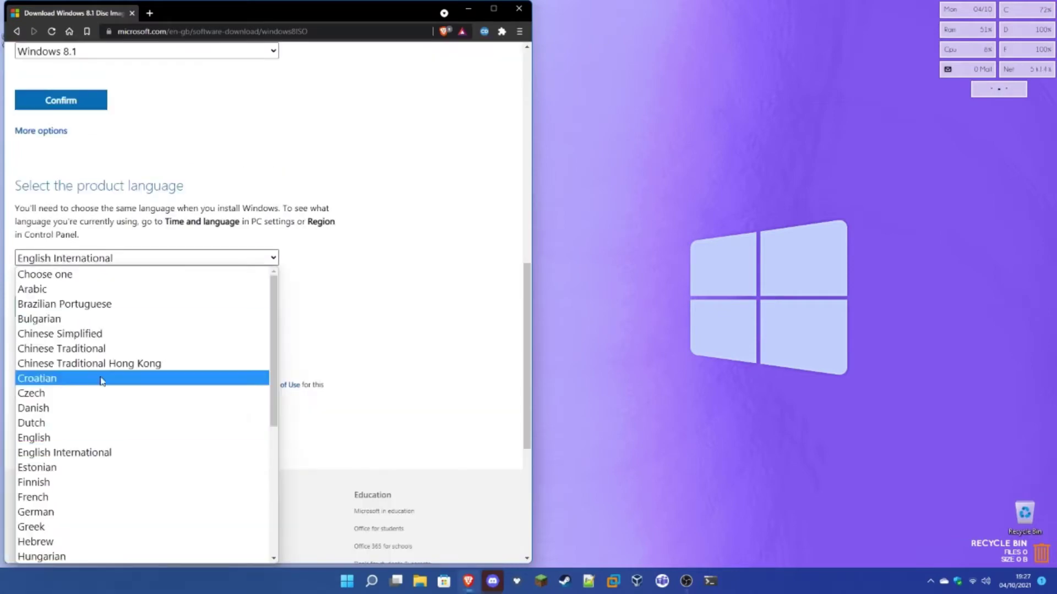
left_click(34, 436)
left_click(61, 308)
left_click(111, 151)
- Switch to VMware Workstation and start creating a new virtual machine, advancing to the guest operating system source
left_click(614, 584)
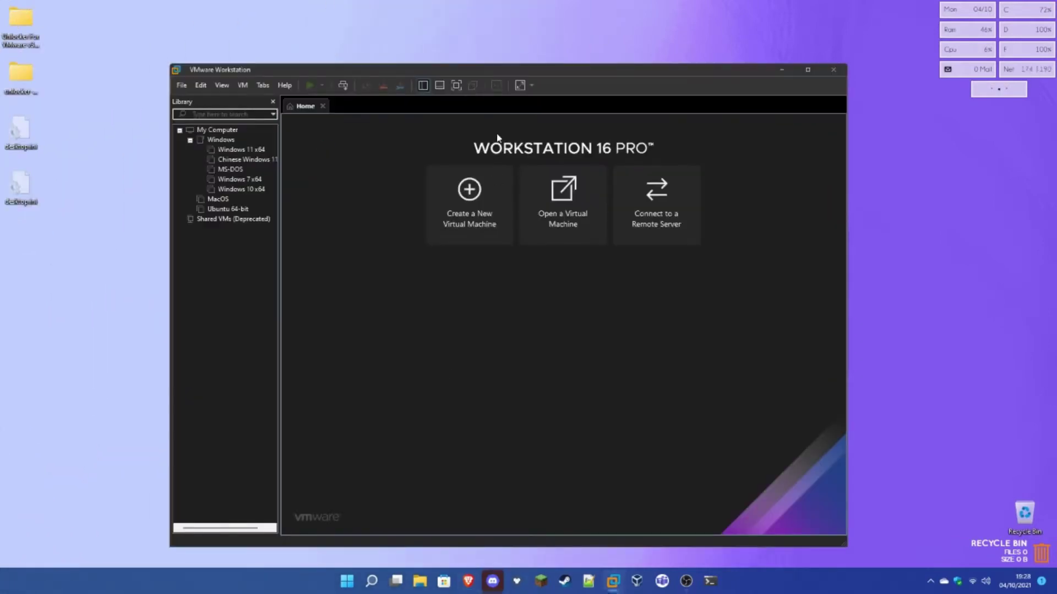
left_click(470, 204)
left_click(552, 347)
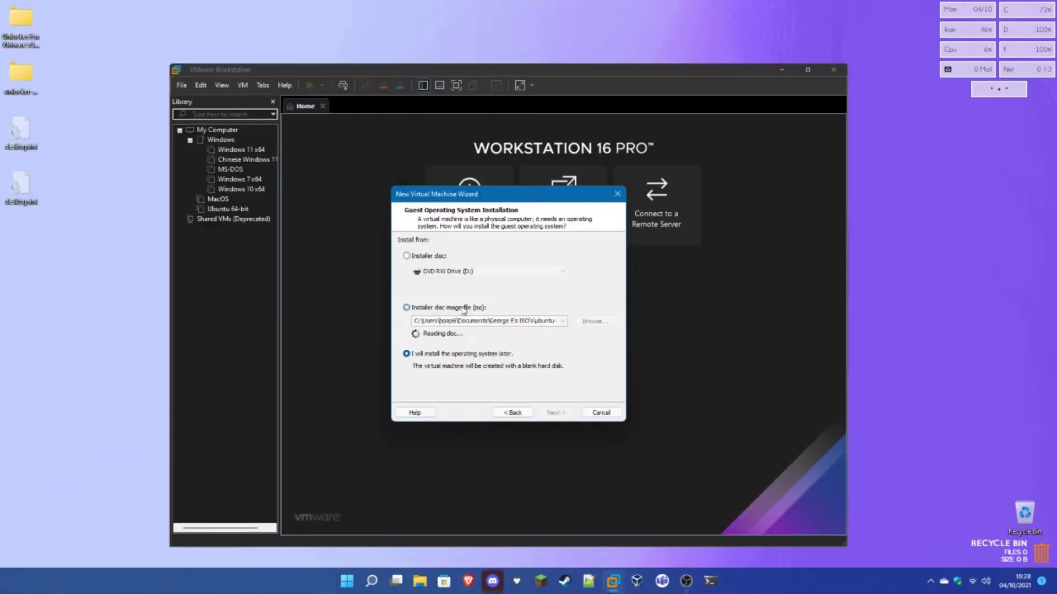
- Try the Windows 8.1 ISO as the installer disc image and look up the Easy Install explanation
left_click(416, 304)
left_click(585, 318)
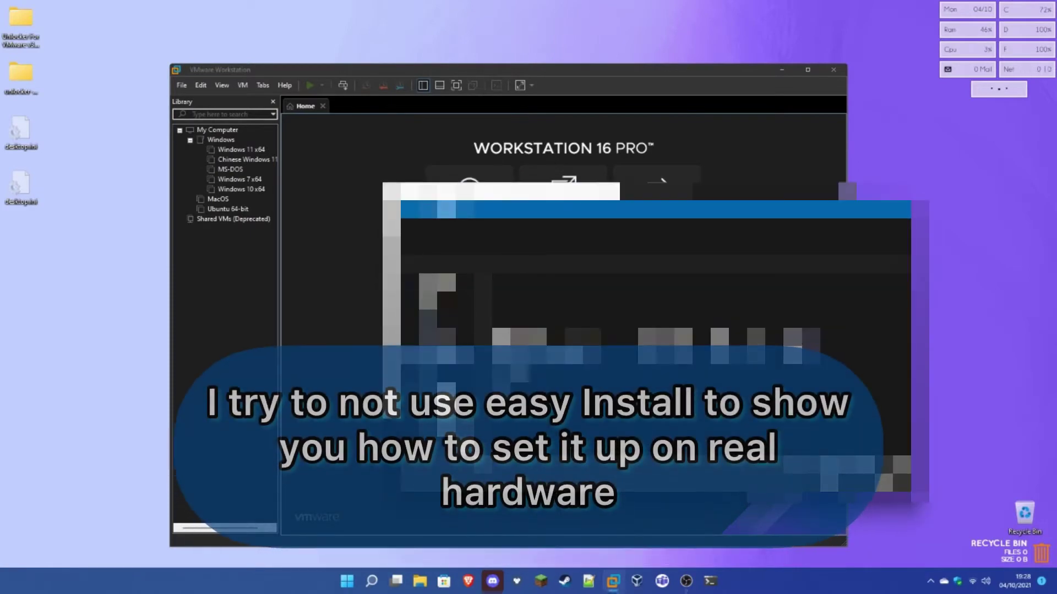
double_click(539, 345)
double_click(535, 288)
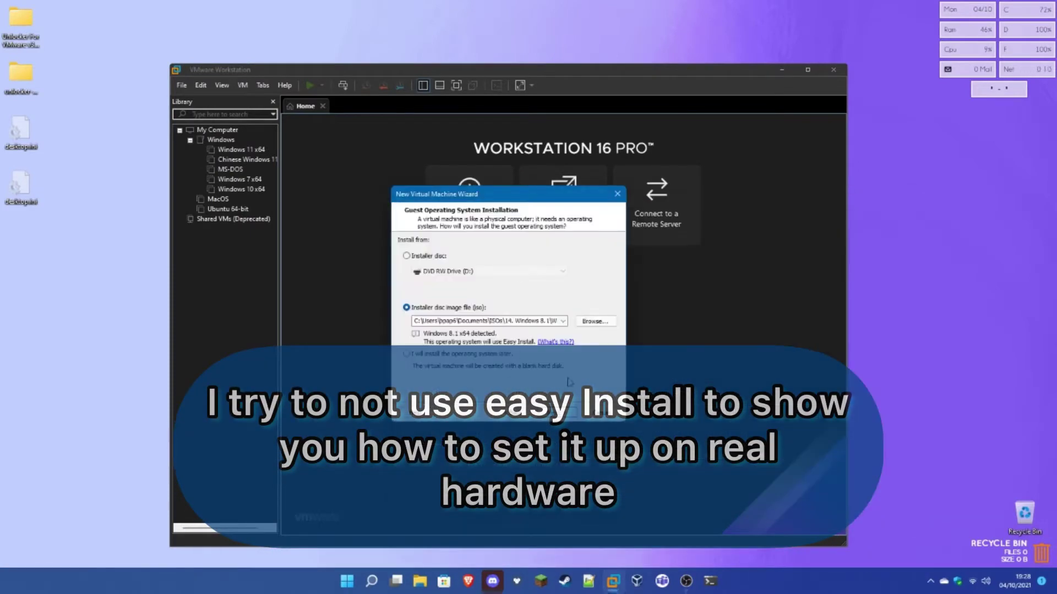
left_click(556, 342)
left_click(257, 14)
left_click(130, 13)
left_click(518, 9)
- Choose to install the operating system later and set the guest operating system to Windows 8.x x64
left_click(441, 355)
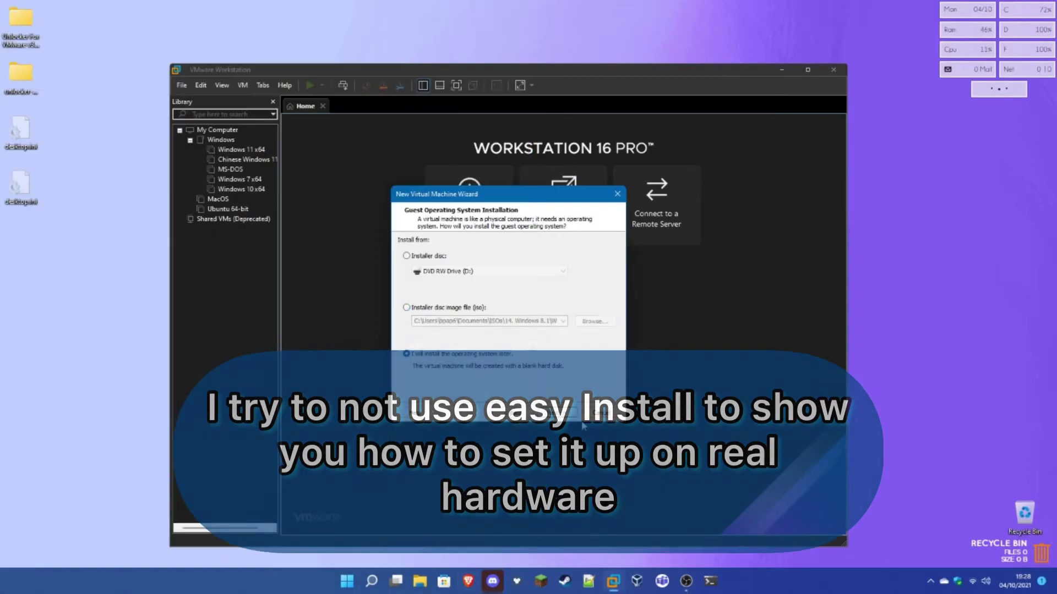
left_click(556, 413)
left_click(491, 312)
left_click(490, 335)
left_click(566, 415)
- Name the virtual machine Windows 8.1 x64 and finish creating it with the default disk settings
left_click(566, 415)
left_click(513, 413)
left_click(436, 255)
key("BackSpace")
type("1 x64")
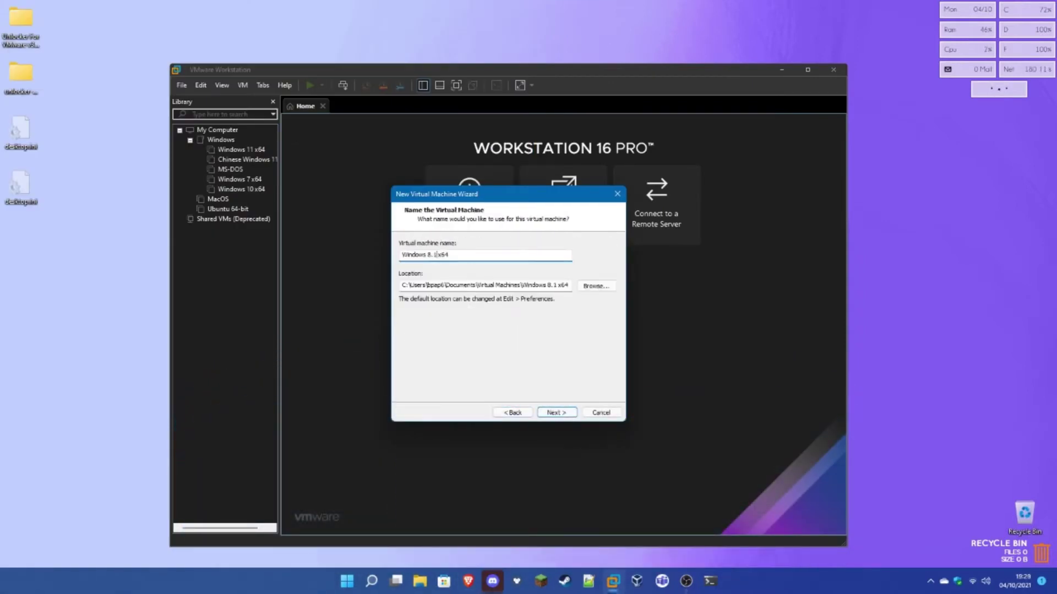
left_click(557, 413)
left_click(567, 413)
left_click(571, 412)
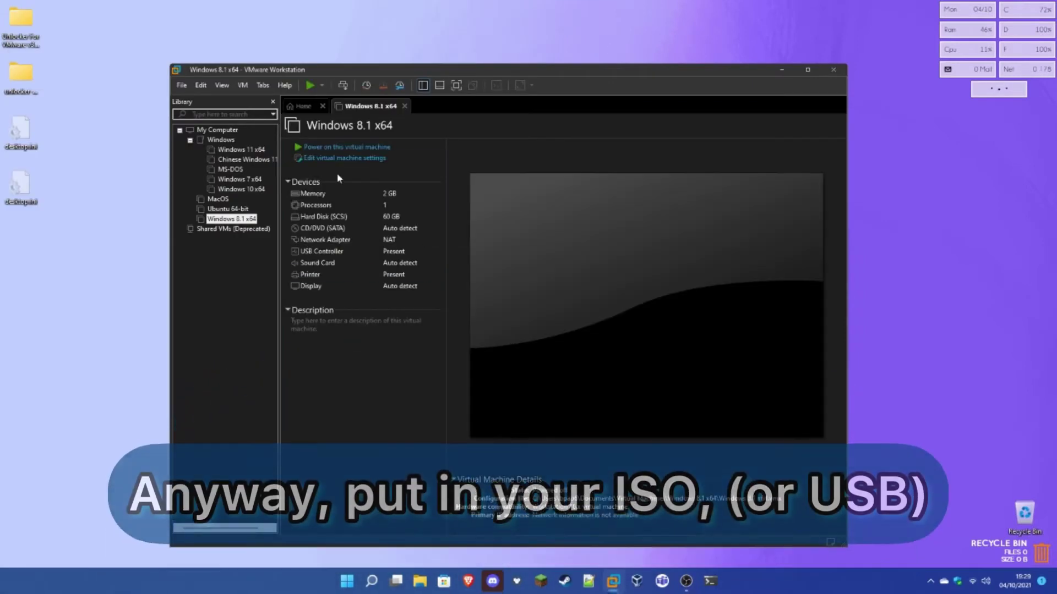
- Set the virtual machine's CD/DVD drive to use the Windows 8.1 ISO image file
left_click(352, 160)
left_click(344, 187)
left_click(495, 220)
left_click(672, 234)
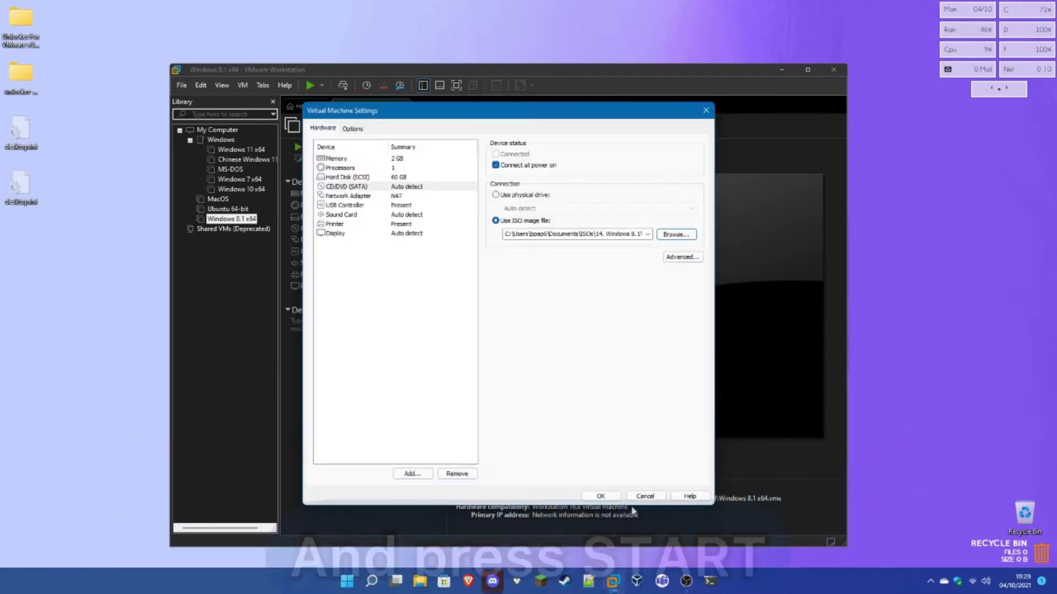
left_click(600, 496)
- Power on the Windows 8.1 x64 virtual machine and show it in full screen
left_click(352, 146)
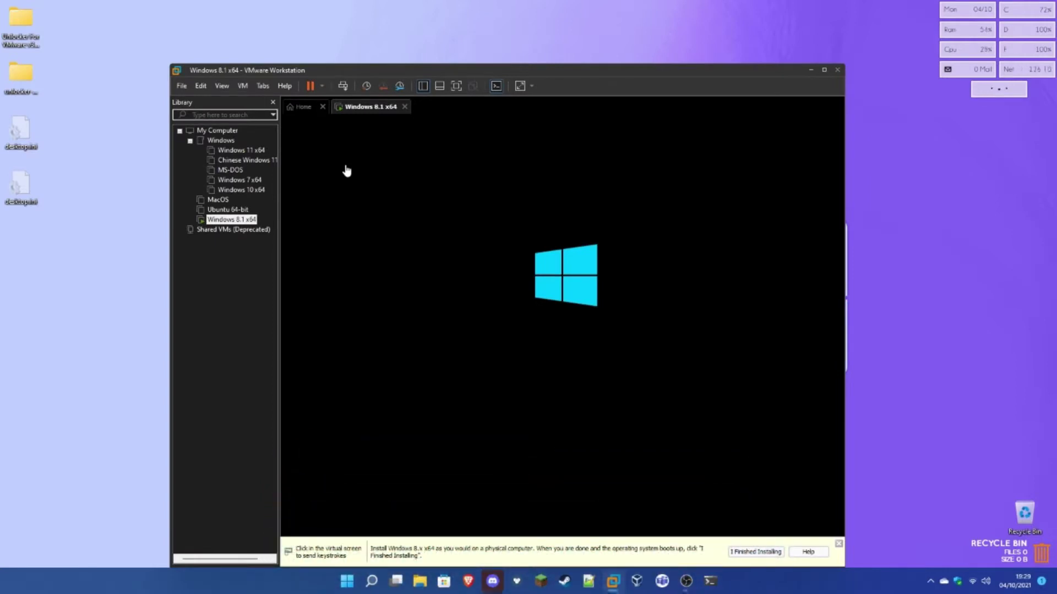
left_click(824, 69)
left_click(294, 24)
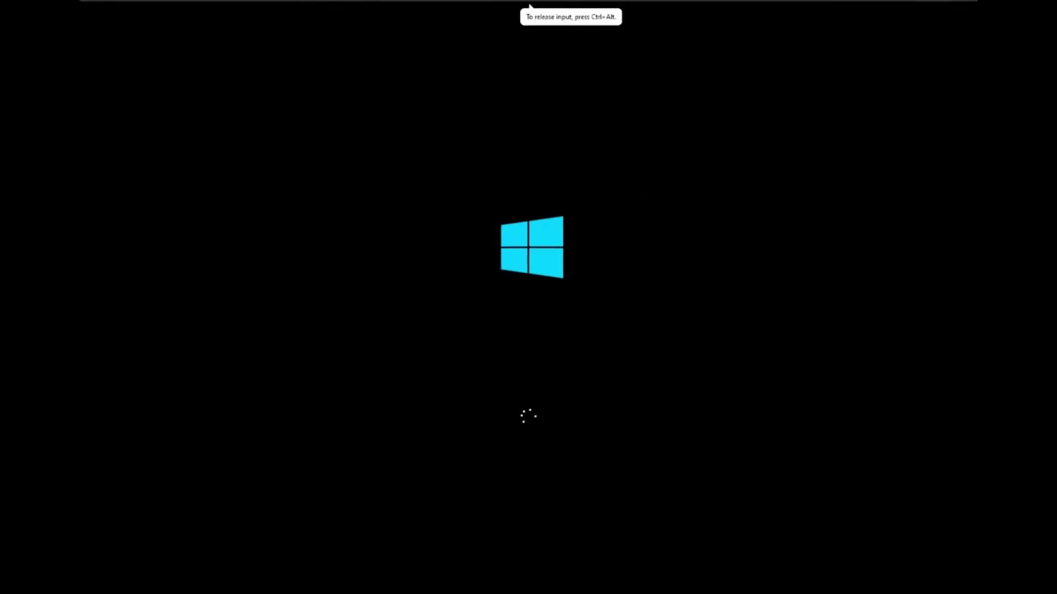
left_click(465, 18)
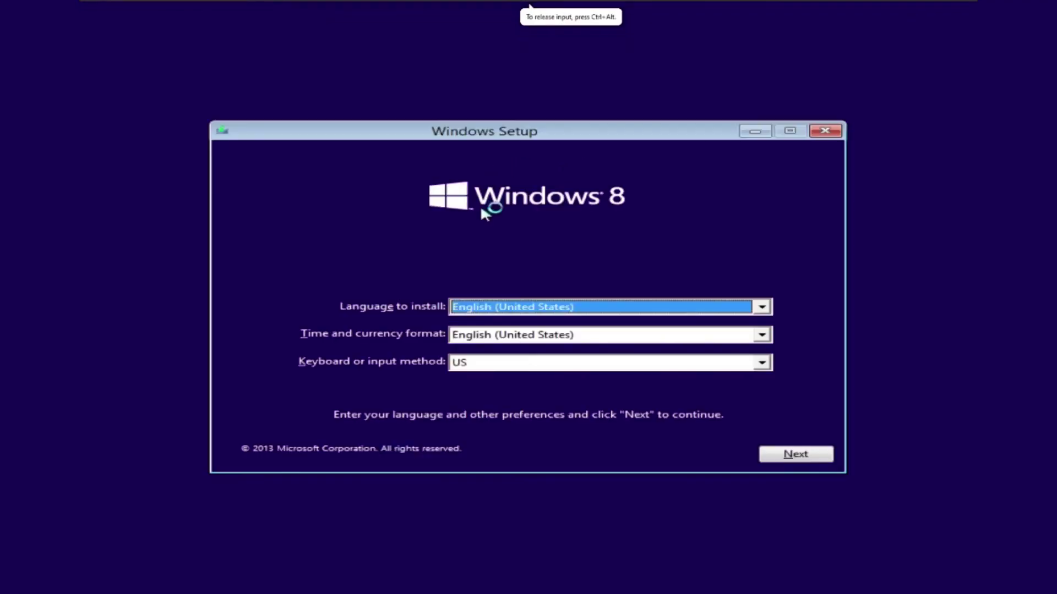
- Set the time and currency format to English (United Kingdom) and start the Windows installation
left_click(698, 334)
left_click(670, 353)
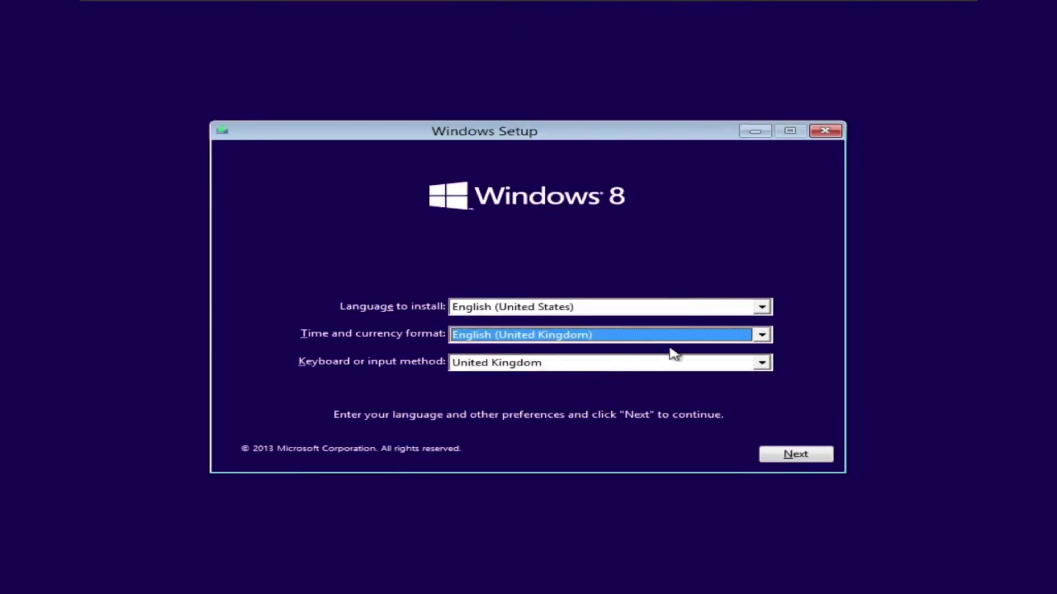
left_click(527, 299)
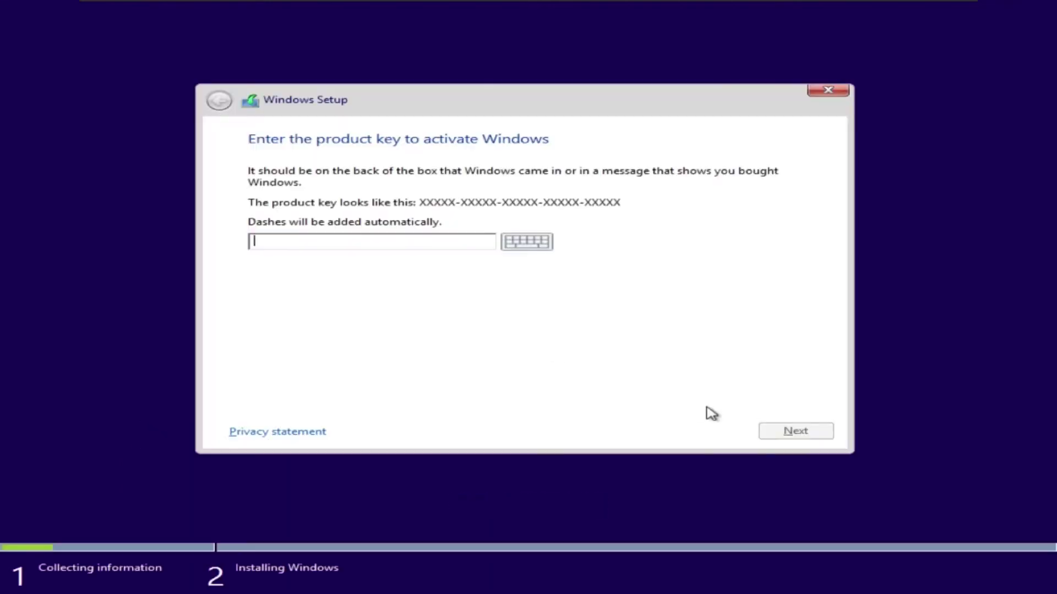
- Enter the Windows product key in Windows Setup and submit it for activation
left_click(377, 242)
type("GCRJ")
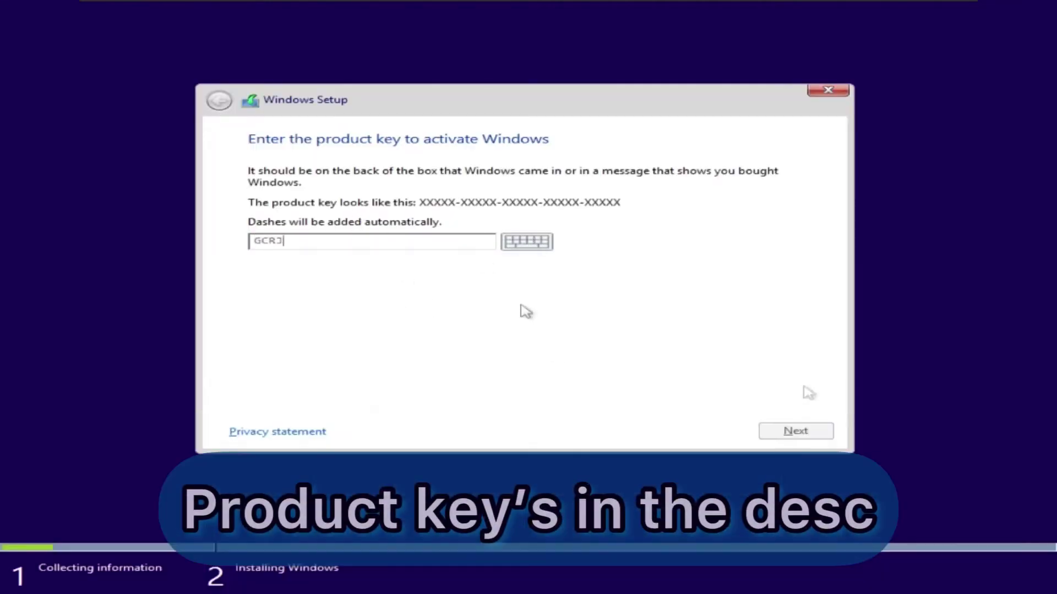
type("D-8NW9H-F2CDX")
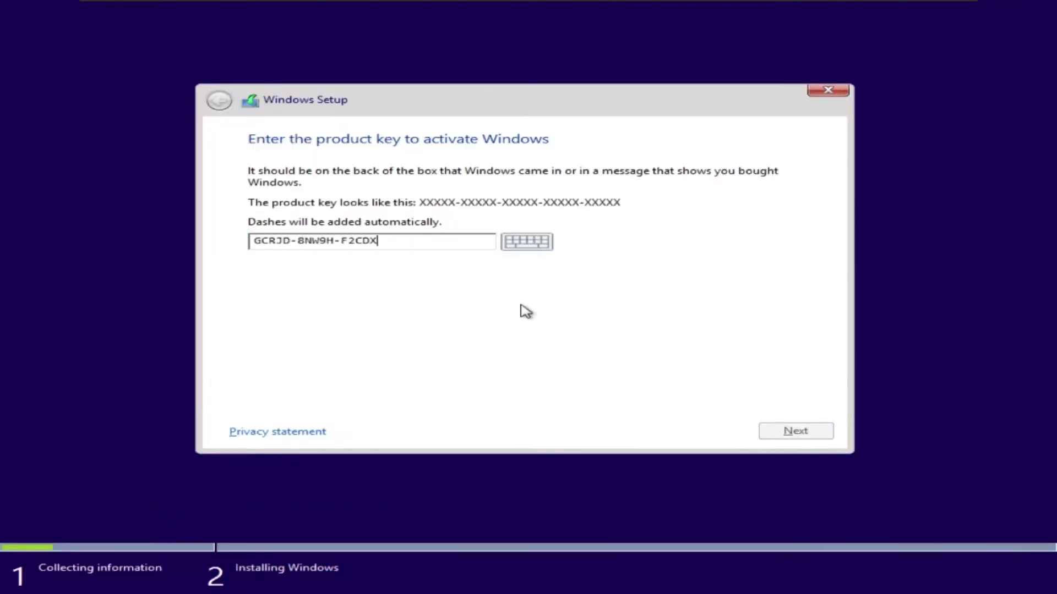
type("-CCM9D-9D6T9")
left_click(802, 431)
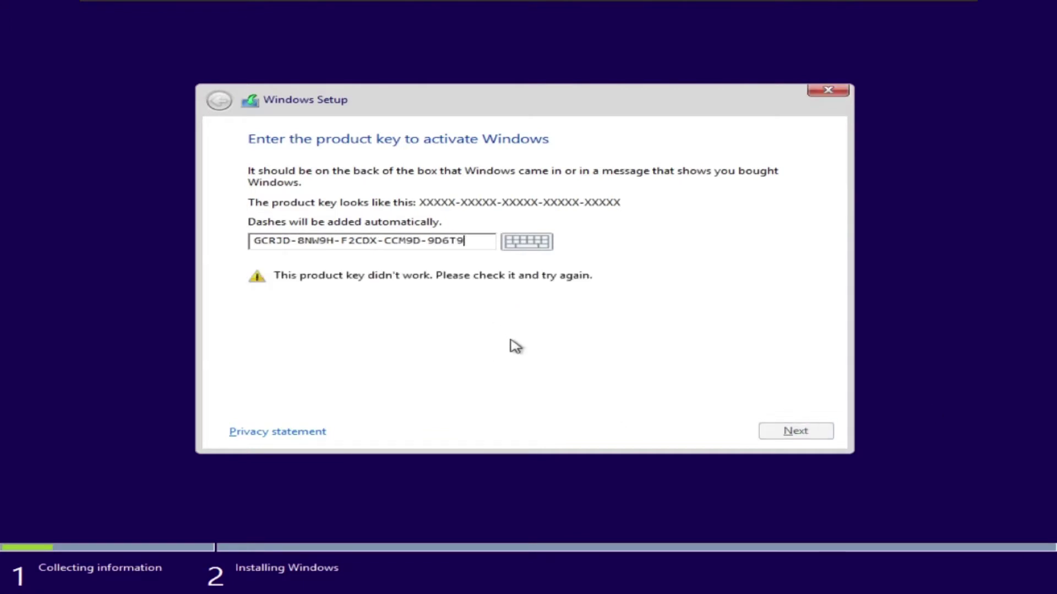
left_click(414, 241)
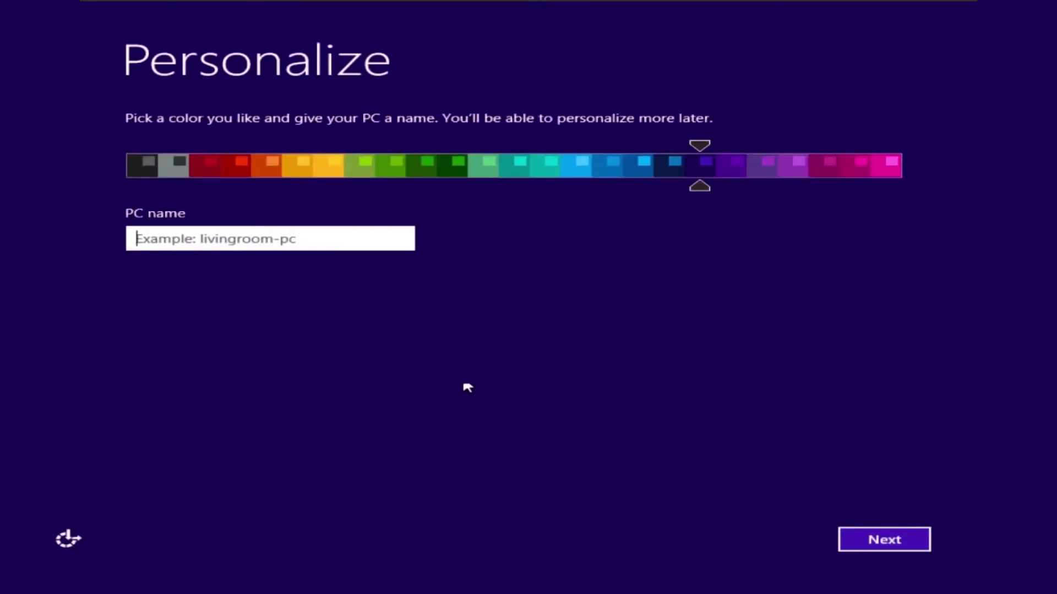
- Personalize Windows with the black color and the PC name TagPC
left_click(255, 171)
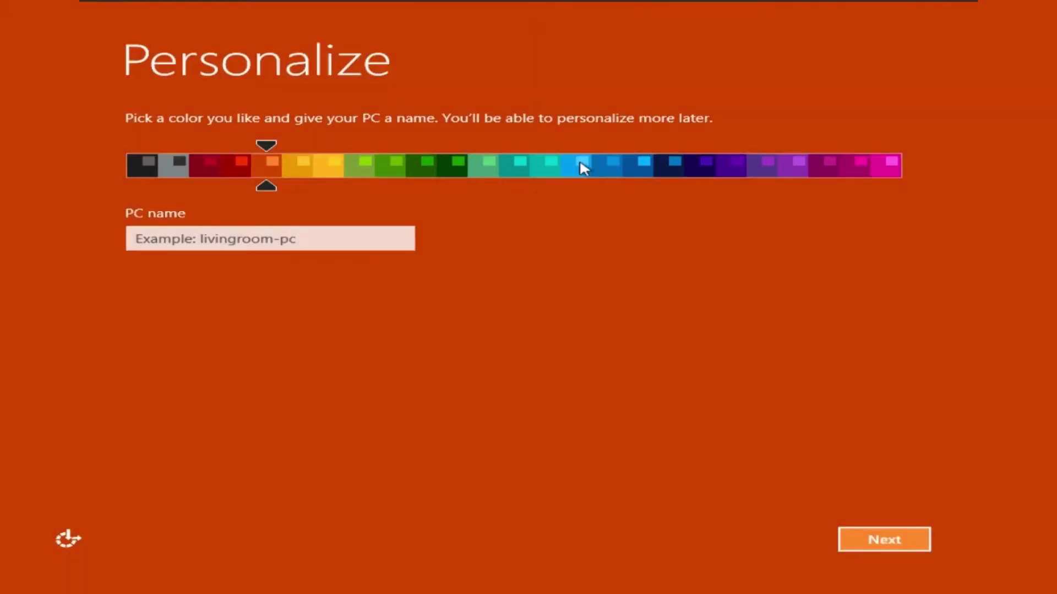
left_click(167, 165)
left_click(153, 165)
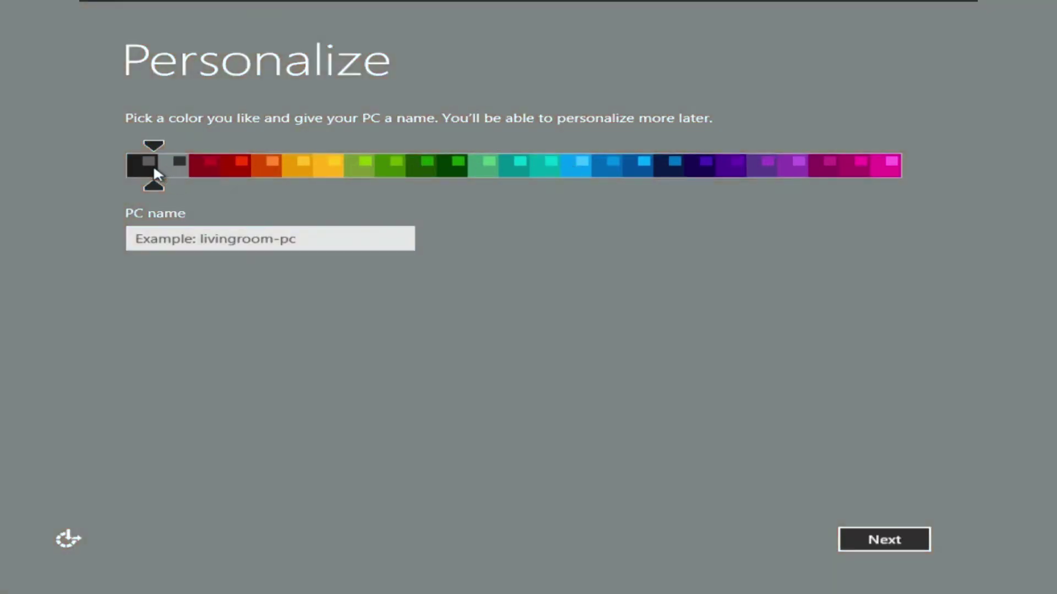
left_click(257, 242)
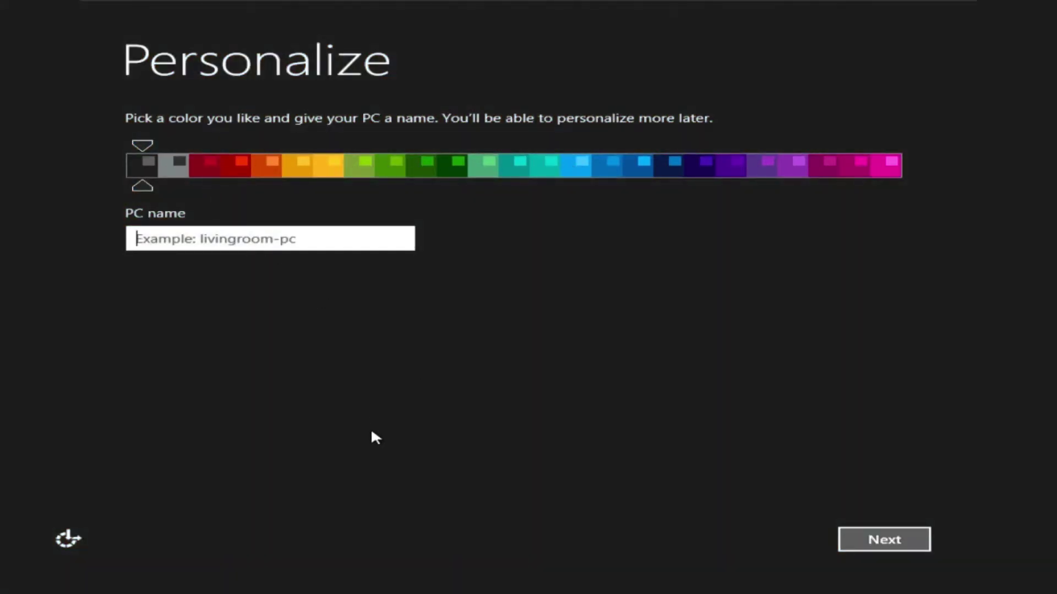
type("TagPC")
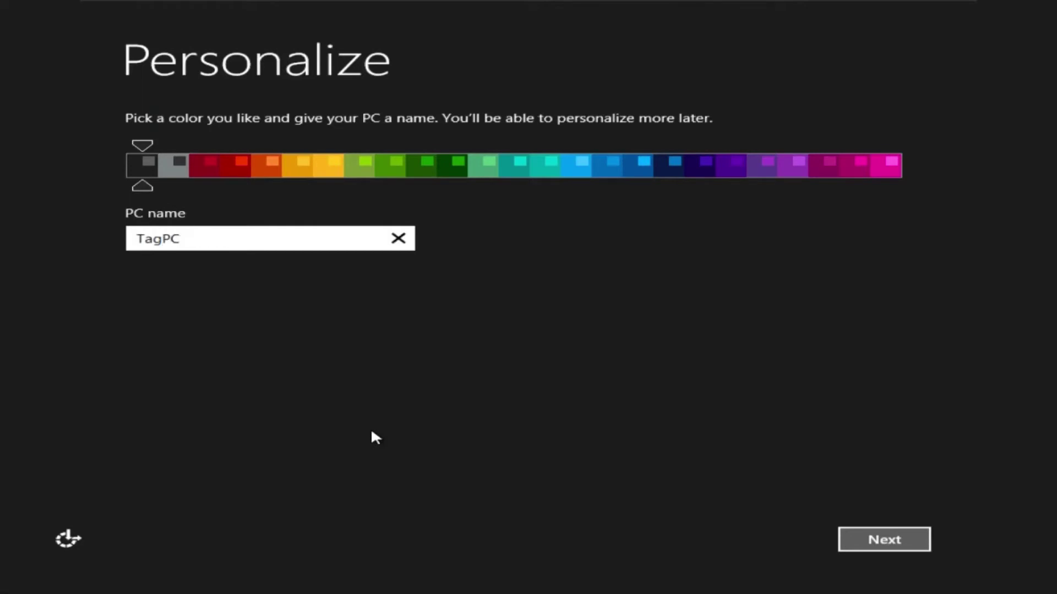
left_click(861, 539)
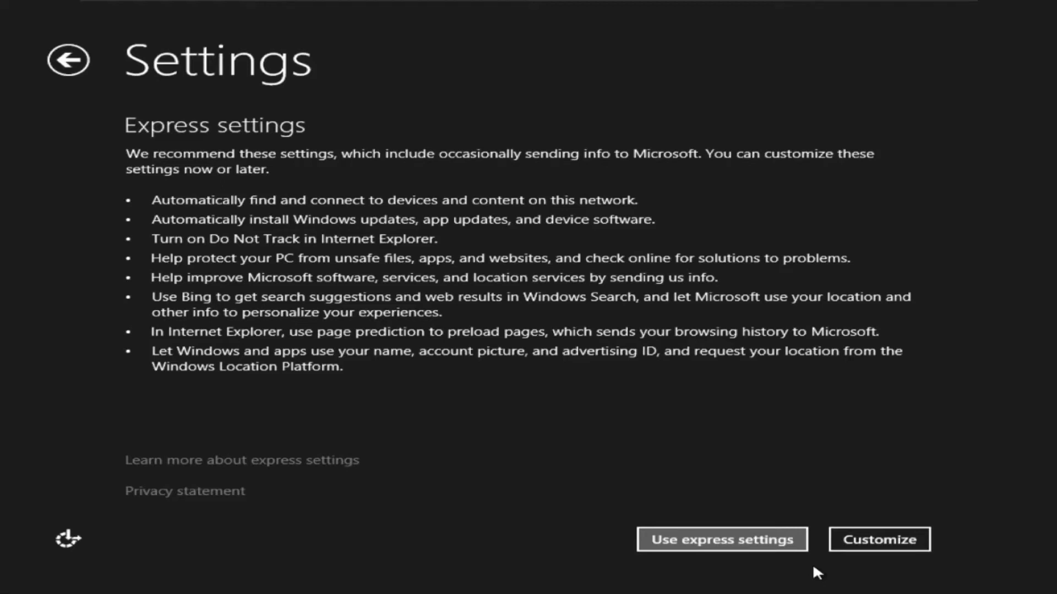
- Choose to customize the settings and decline finding PCs and devices on the network
left_click(838, 539)
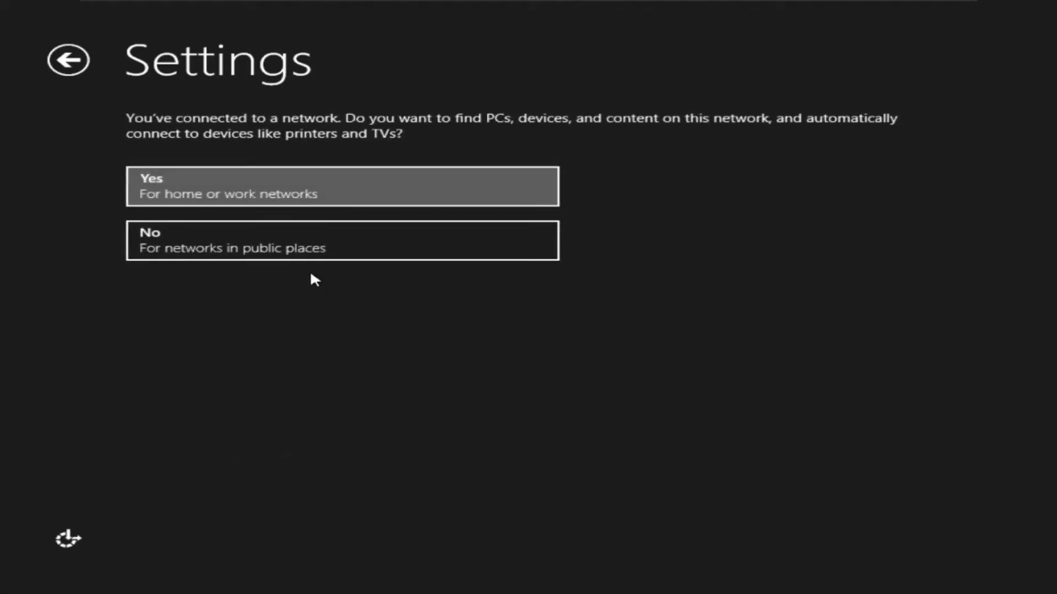
left_click(312, 240)
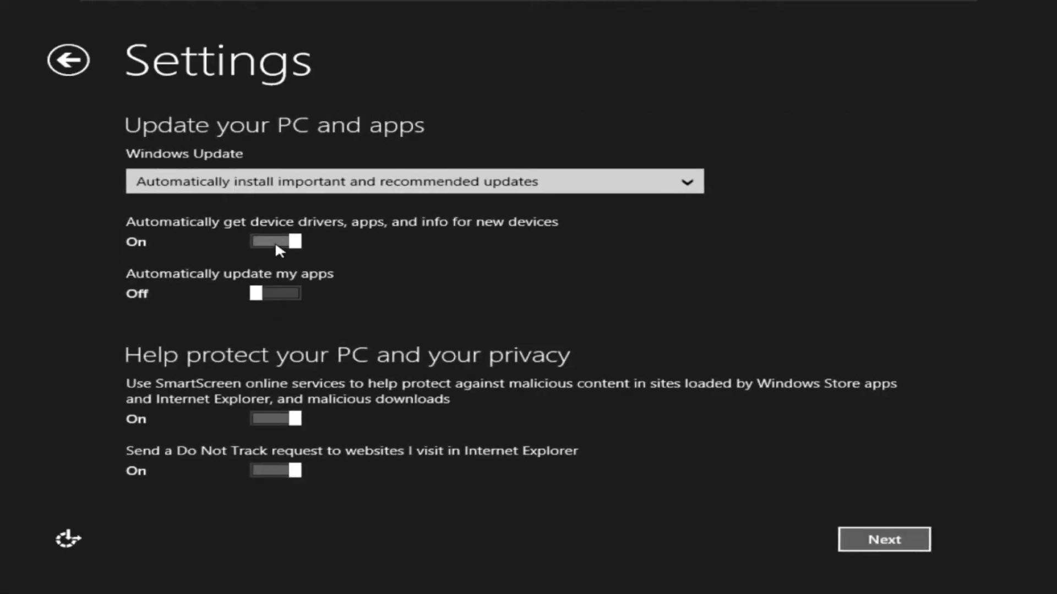
- Turn off automatic drivers and info for new devices and the Do Not Track request, and continue
left_click(273, 290)
left_click(273, 291)
left_click(275, 241)
left_click(288, 469)
left_click(879, 540)
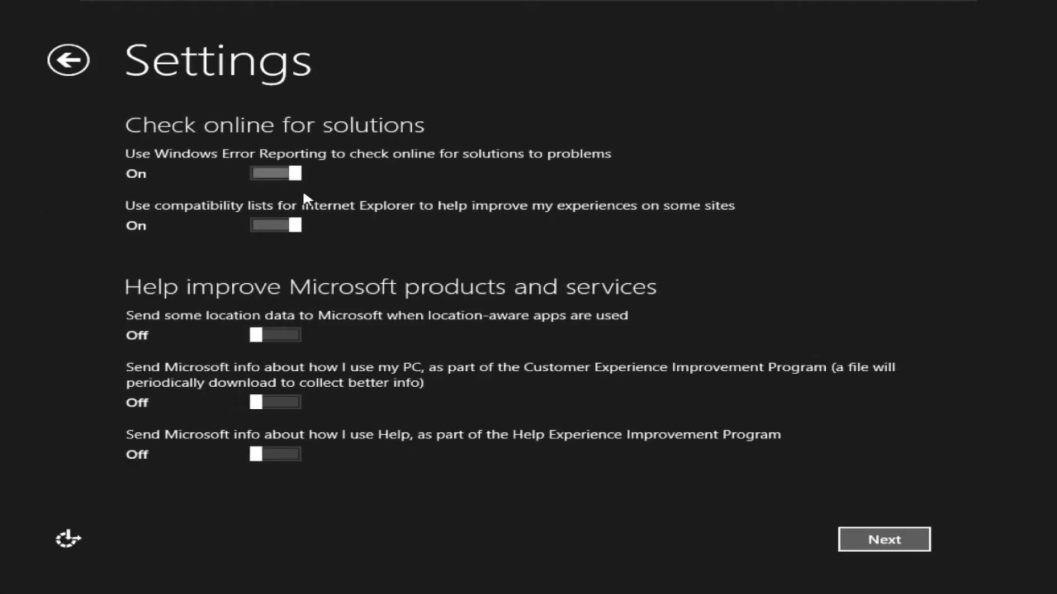
- Turn off Windows Error Reporting and the Internet Explorer compatibility lists, and continue
left_click(278, 173)
left_click(286, 226)
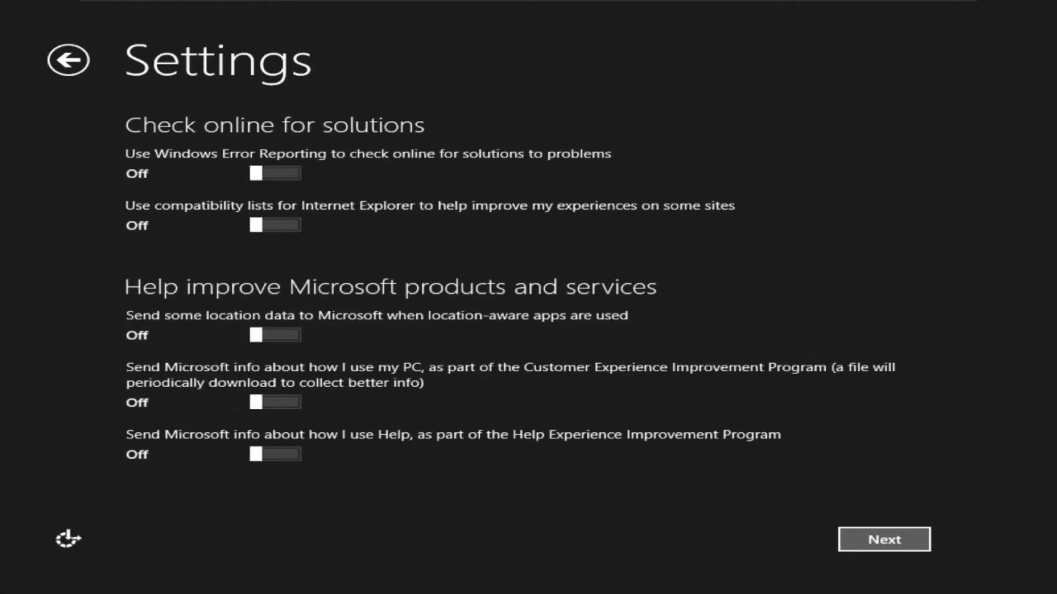
left_click(891, 529)
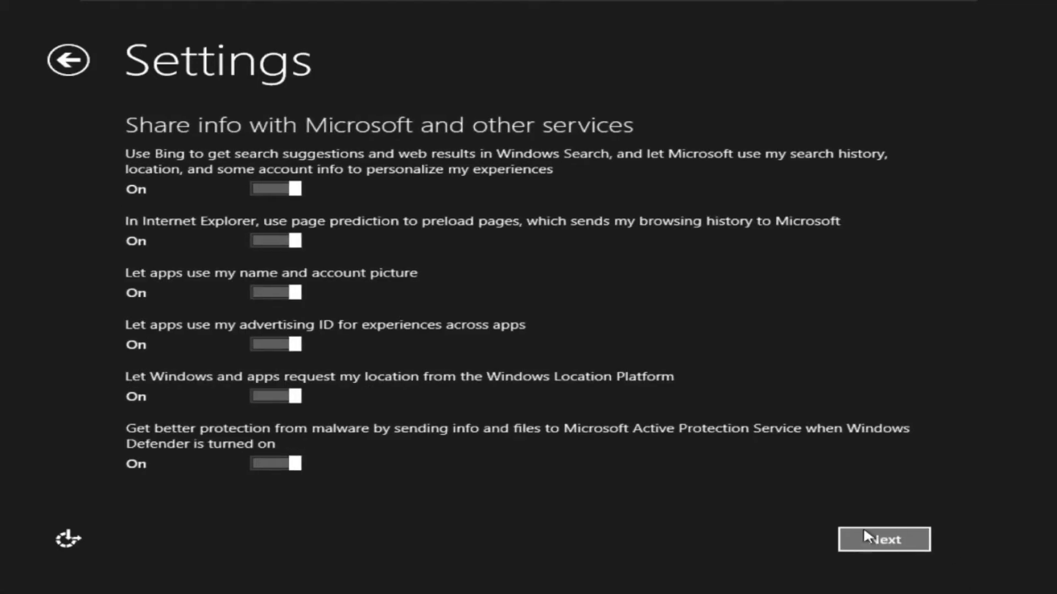
- Turn off every option for sharing info with Microsoft and other services, and continue
left_click(283, 292)
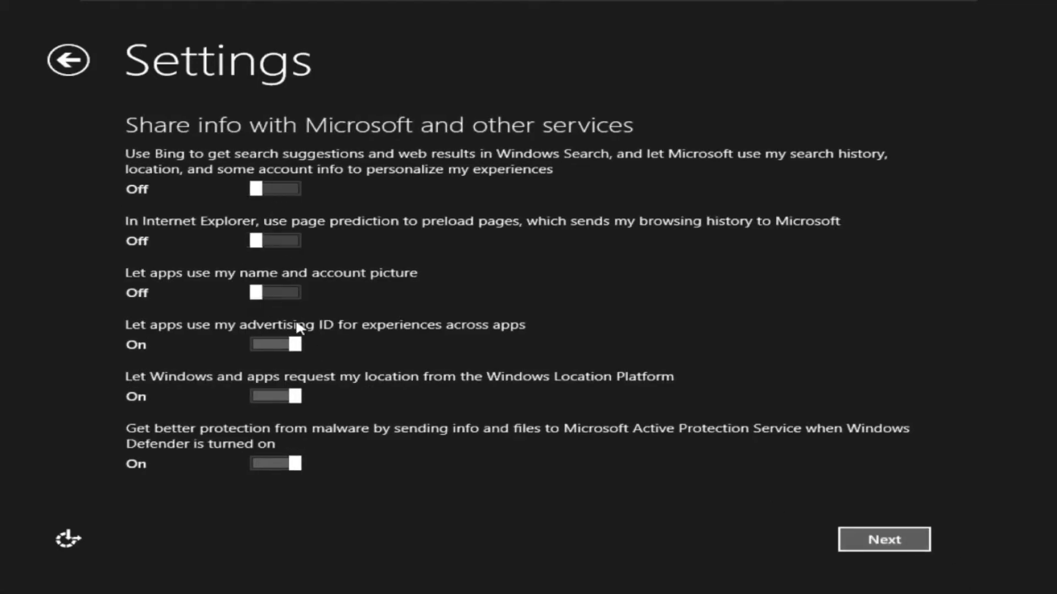
left_click(292, 344)
left_click(284, 463)
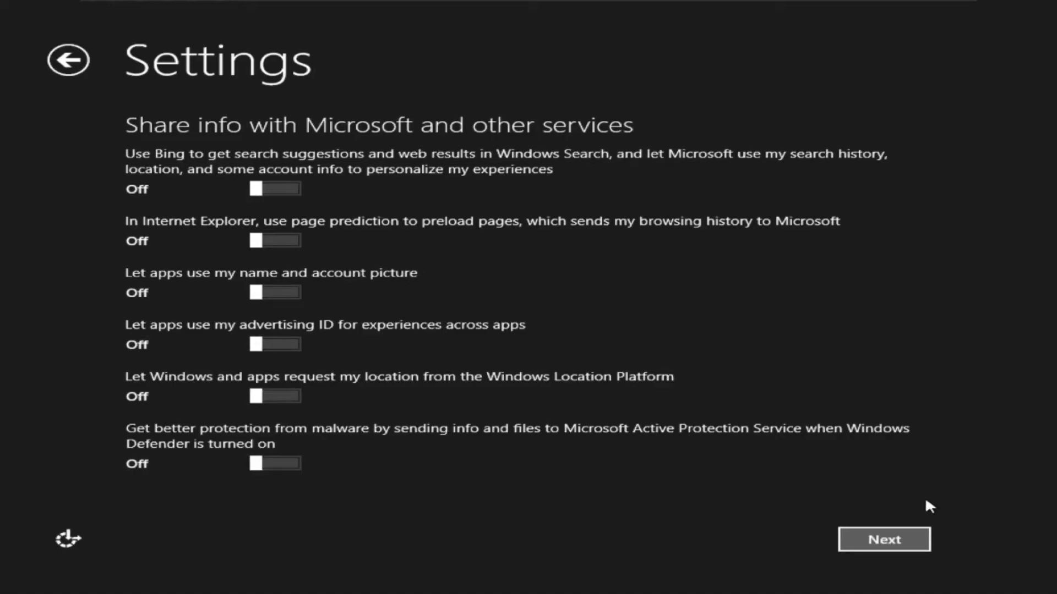
left_click(914, 542)
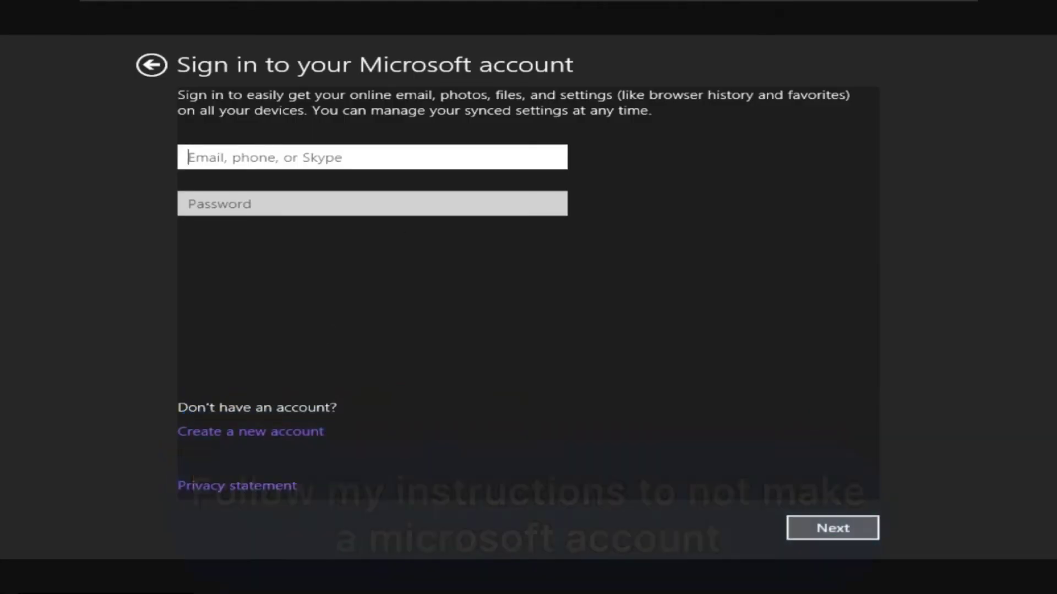
- Try to continue past the Microsoft account sign-in with the e-mail and password fields left empty
left_click(242, 220)
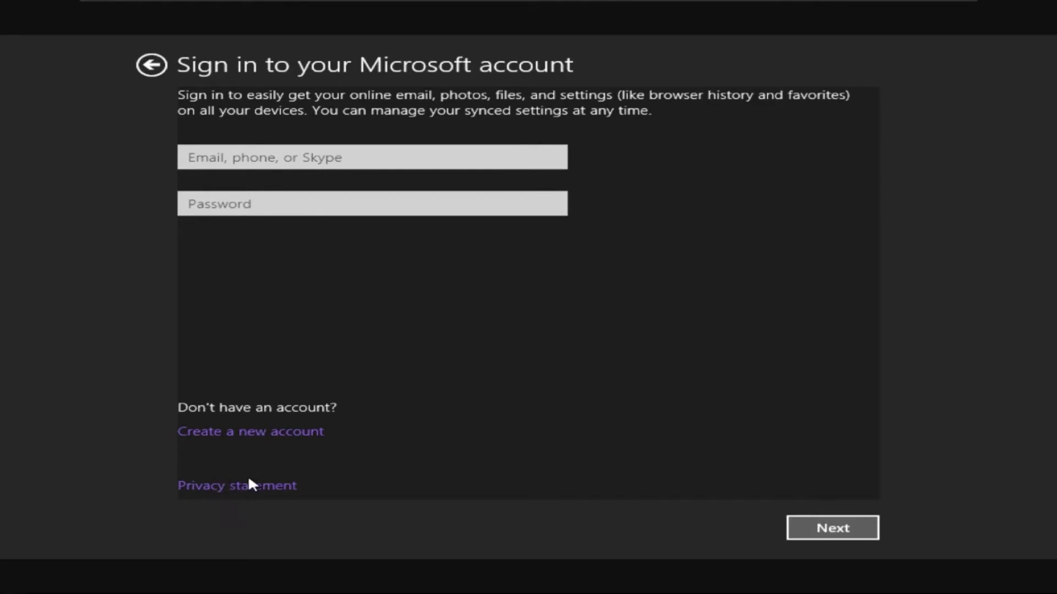
left_click(238, 161)
left_click(278, 214)
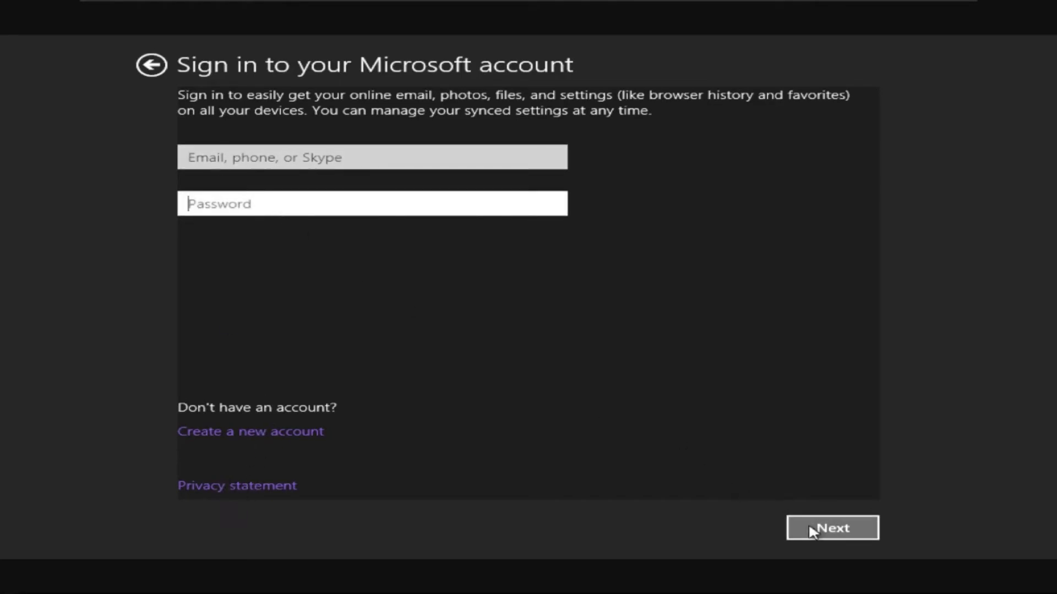
left_click(833, 536)
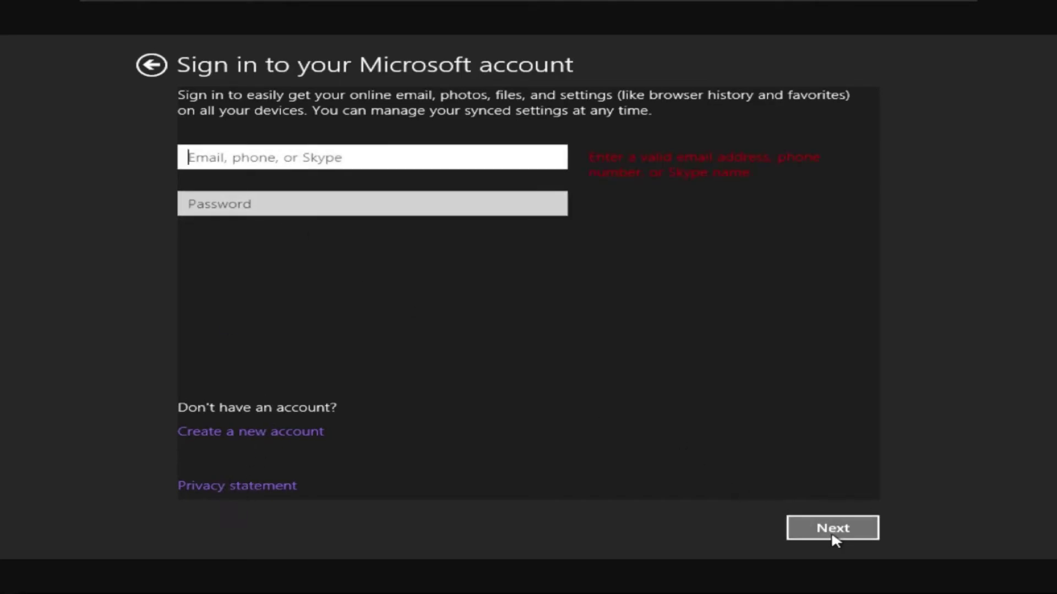
- Choose to create a new account, and choose to sign in without a Microsoft account
left_click(251, 433)
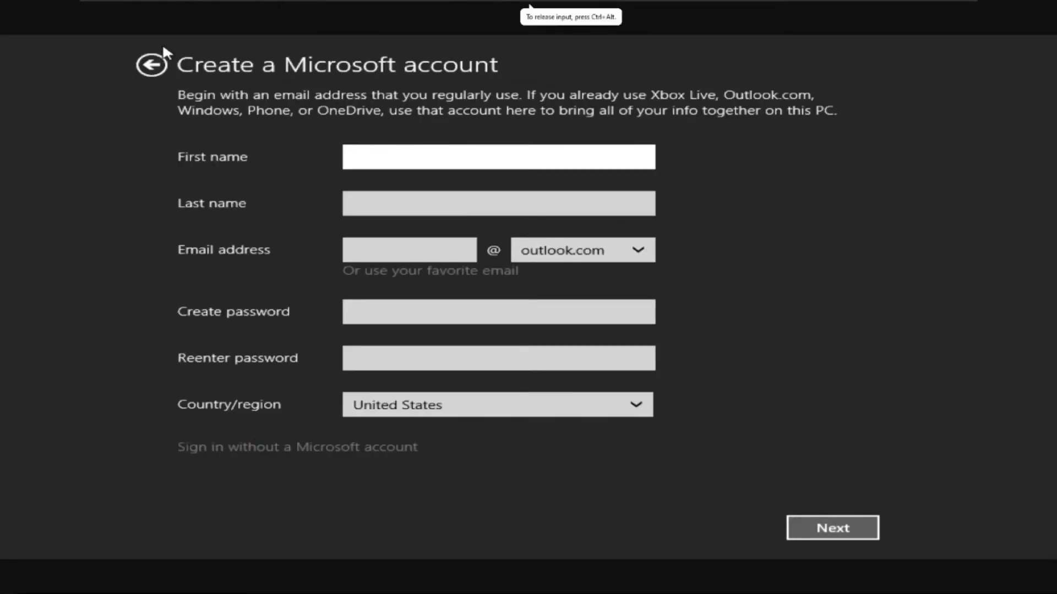
left_click(297, 450)
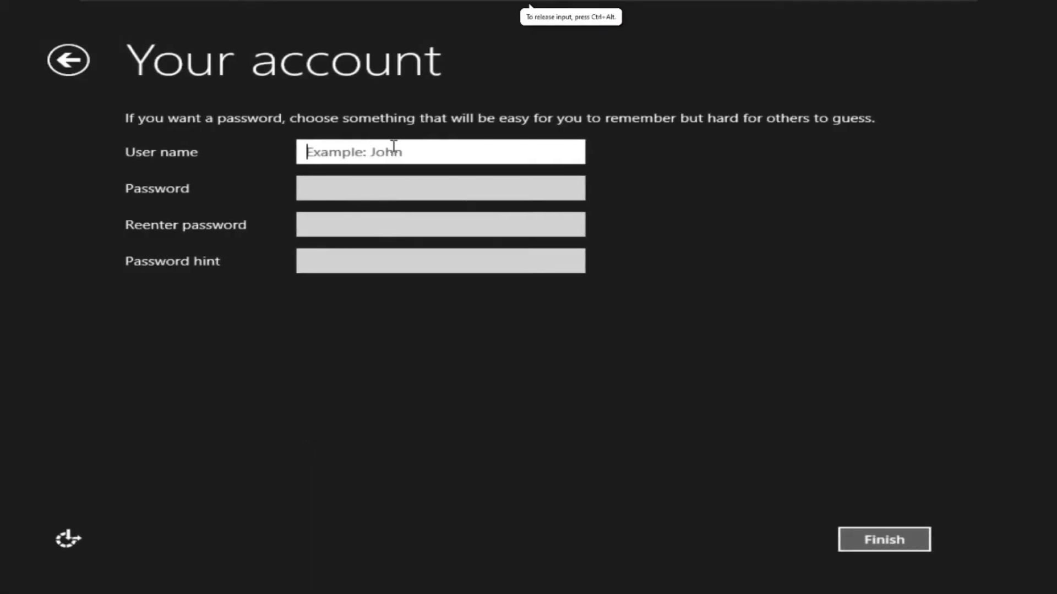
key("Tab")
type("a")
key("Tab")
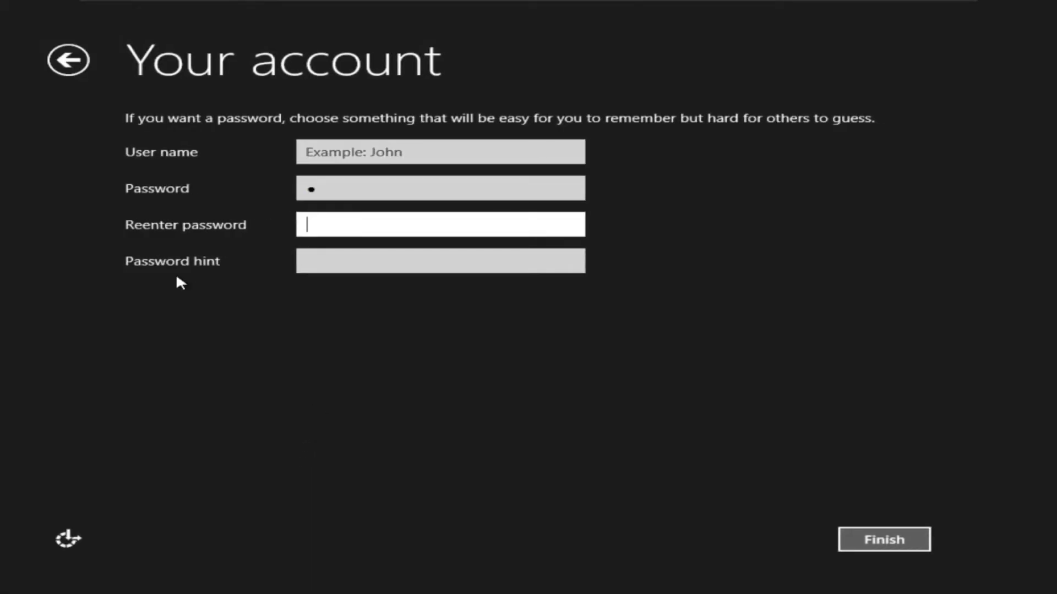
left_click(318, 152)
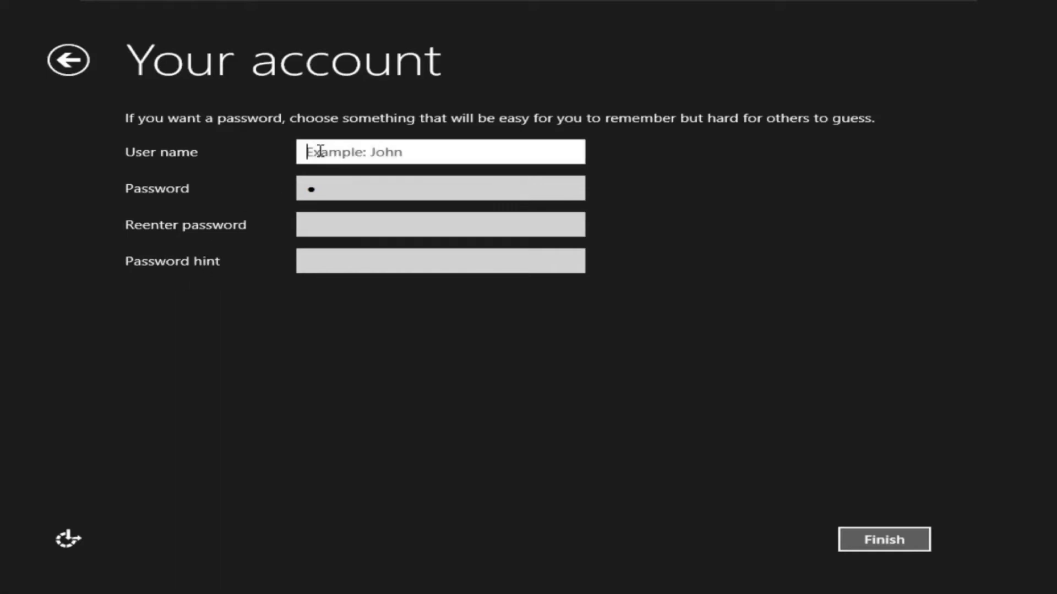
key("Tab")
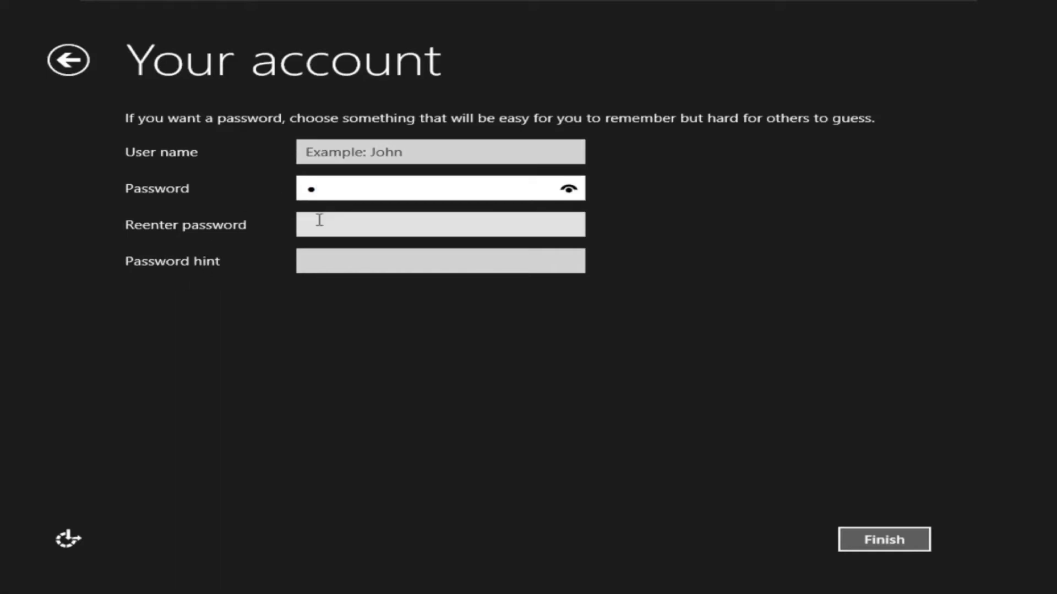
key("BackSpace")
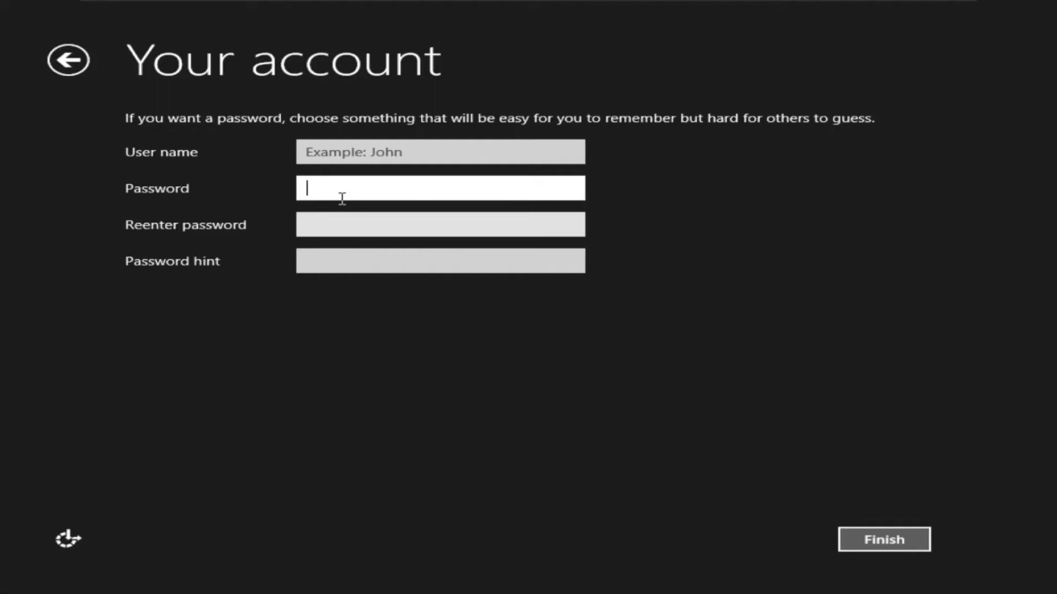
- Enter the local account's user name, leave the password fields empty, and finish the account setup
left_click(395, 145)
type("Tag")
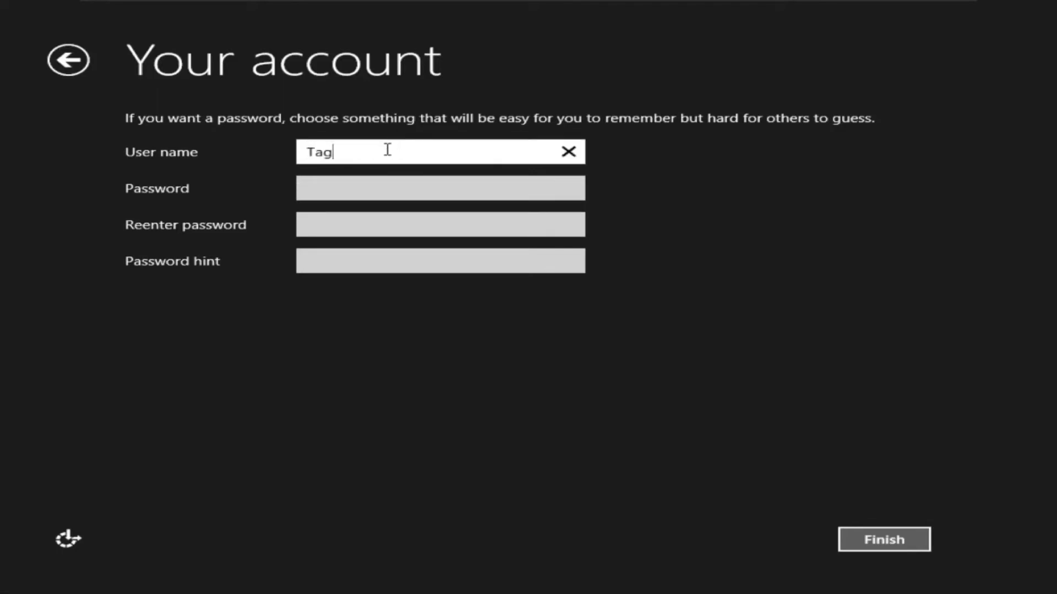
left_click(911, 539)
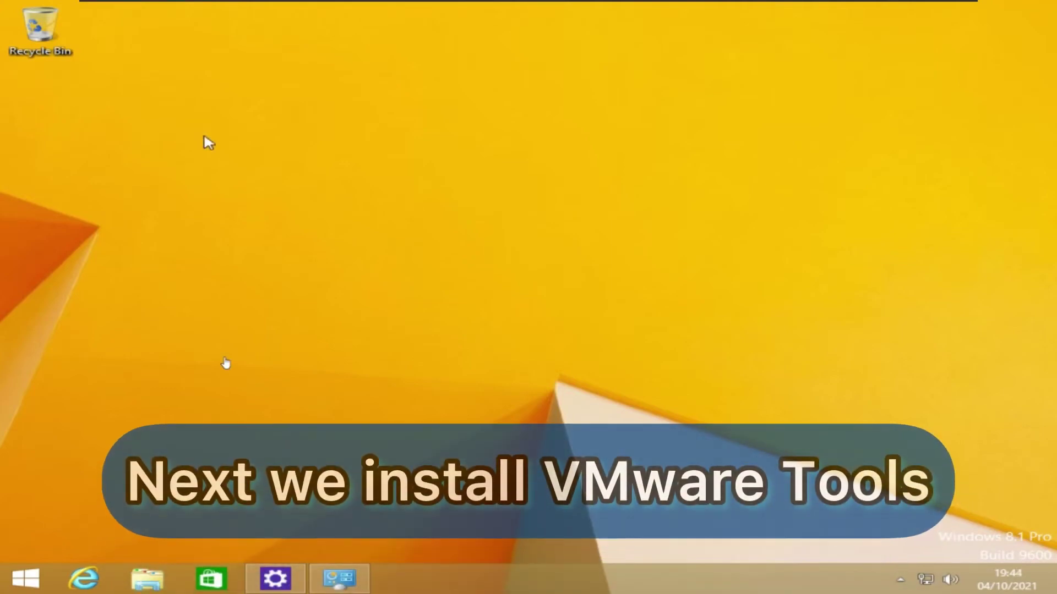
- Insert the VMware Tools disc, run setup64.exe from it, and allow it to make changes to the computer
left_click(226, 363)
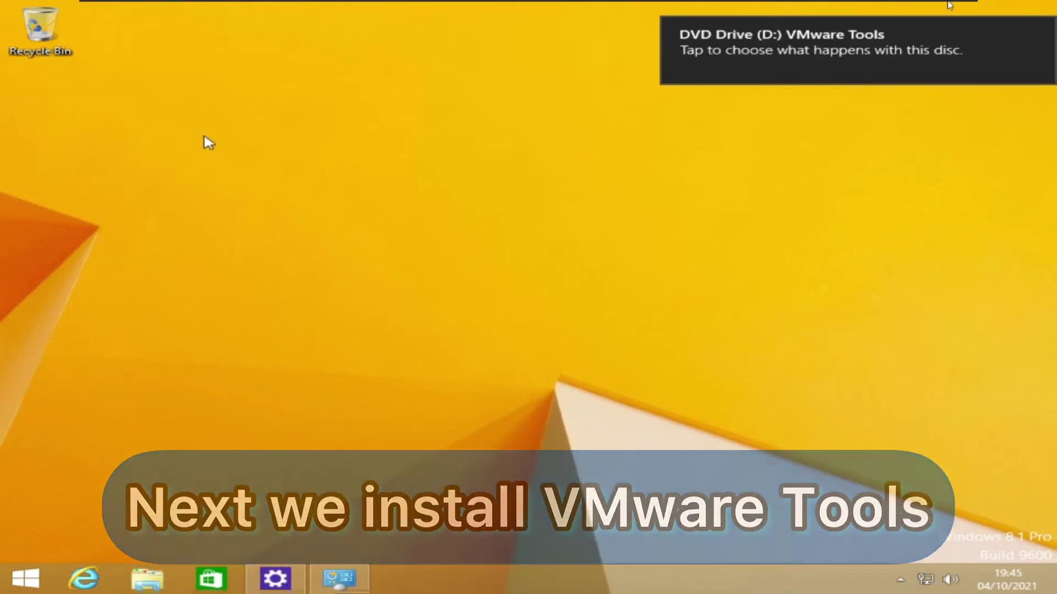
left_click(846, 59)
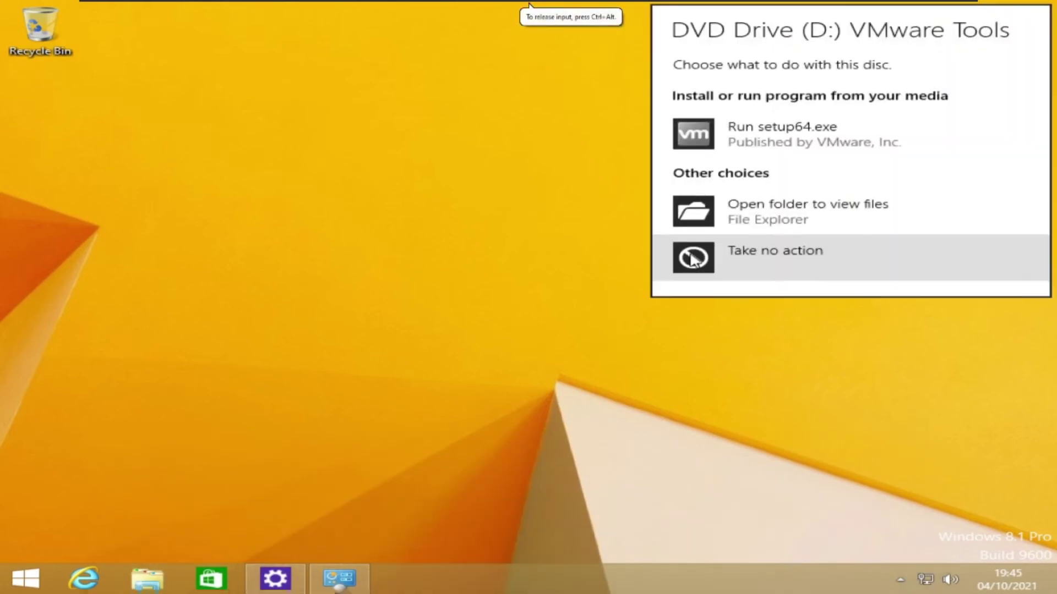
left_click(742, 142)
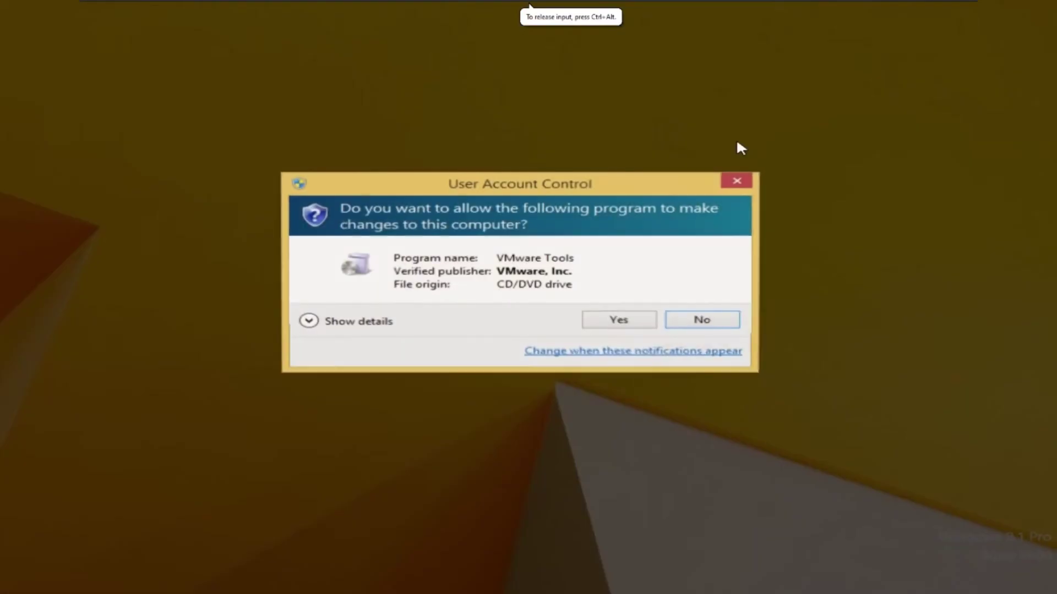
left_click(620, 321)
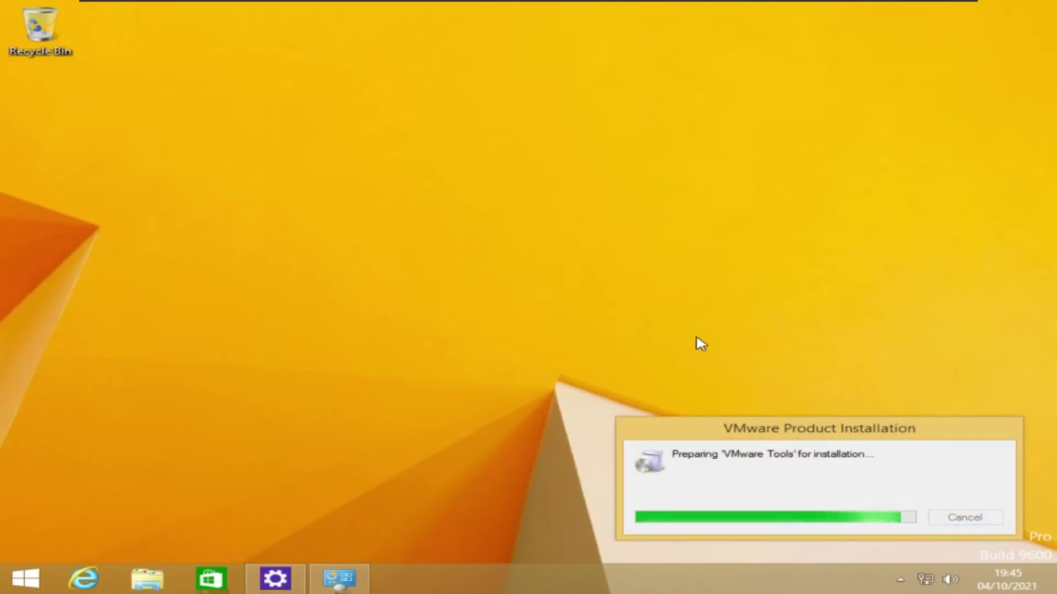
- Adjust the system volume from the Windows settings
mouse_move(1034, 6)
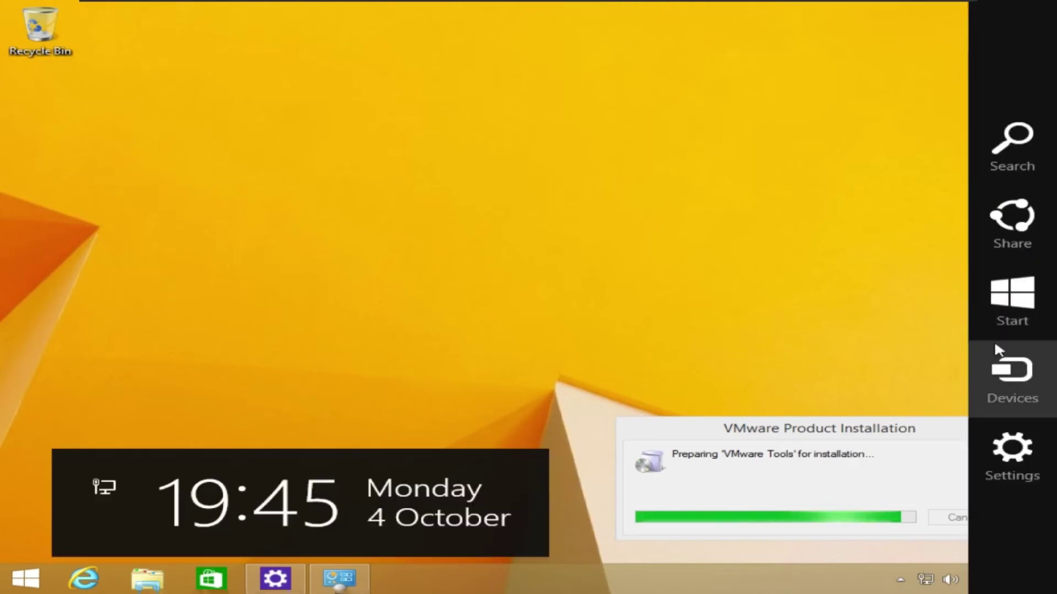
left_click(1009, 443)
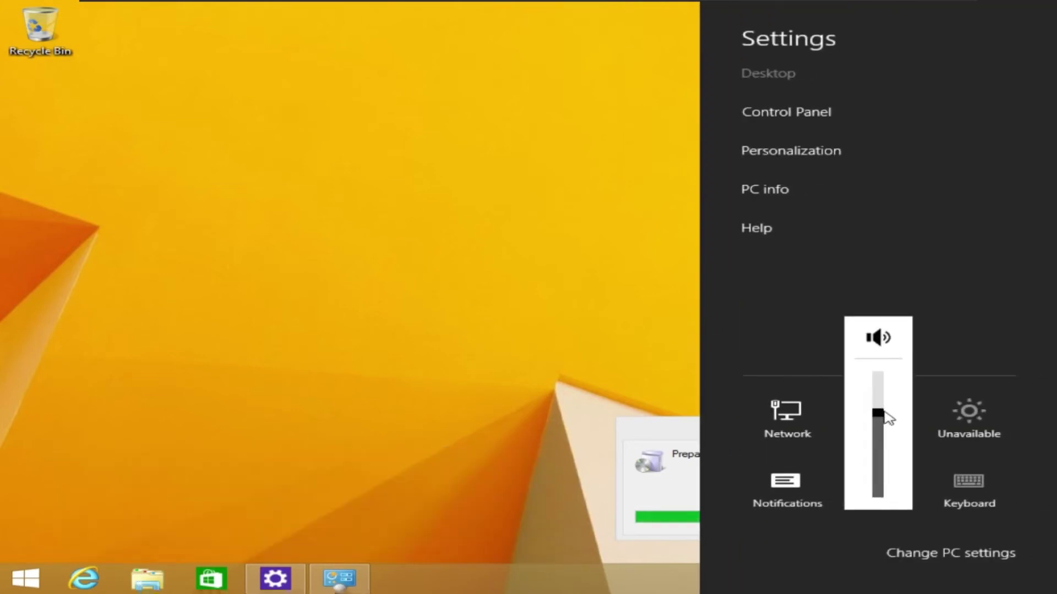
left_click(795, 352)
left_click(884, 416)
left_click(880, 413)
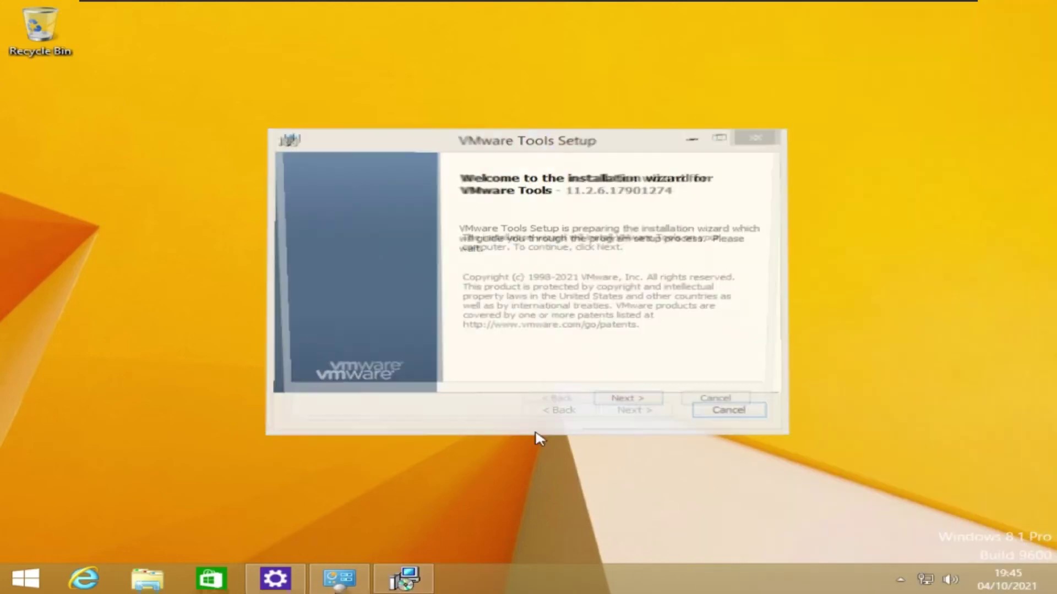
- Go through the VMware Tools setup wizard, finish it, and restart Windows
left_click(633, 409)
left_click(633, 410)
left_click(633, 412)
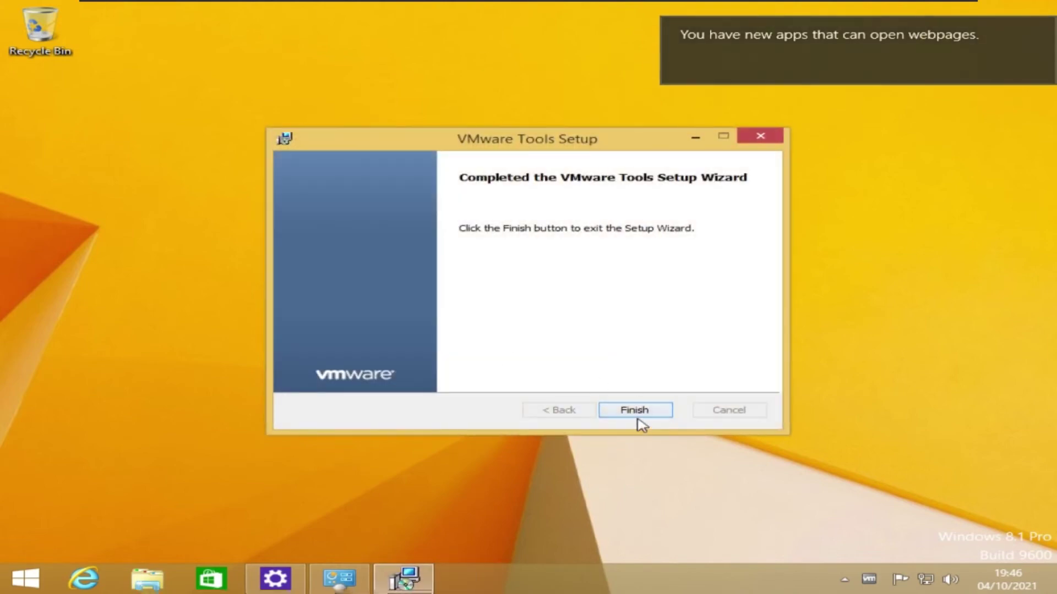
left_click(638, 416)
key("Return")
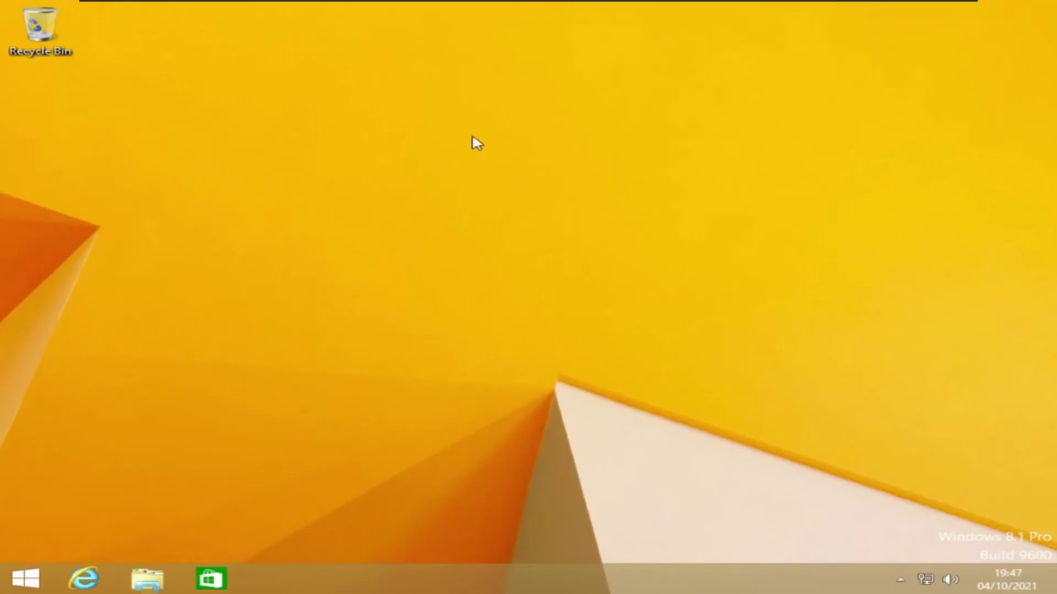
- Set the display resolution to 1920x1080 in the PC and devices settings and apply it
left_click(26, 579)
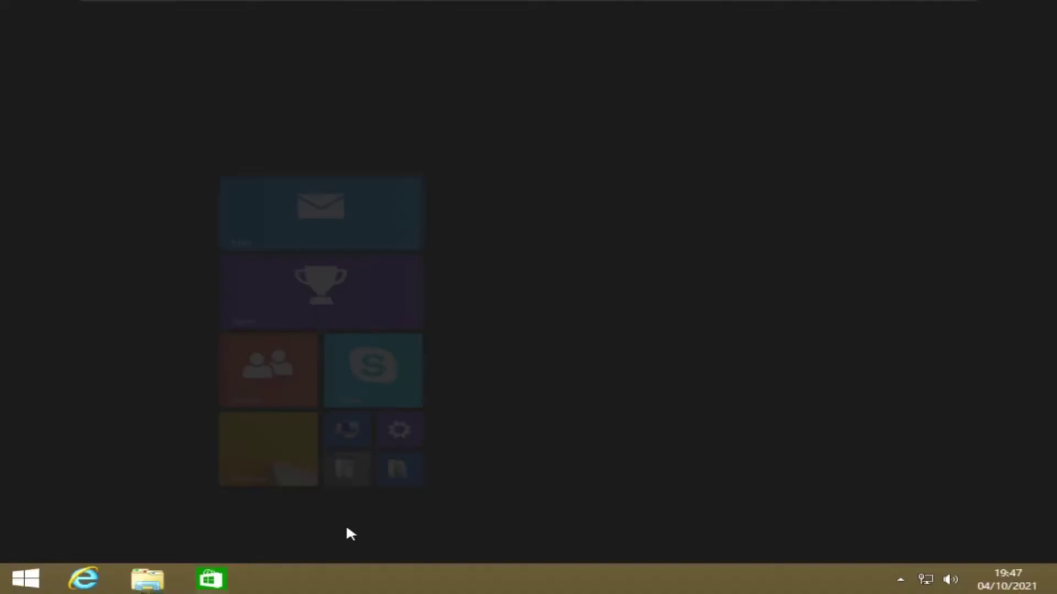
left_click(138, 571)
left_click(758, 444)
left_click(165, 153)
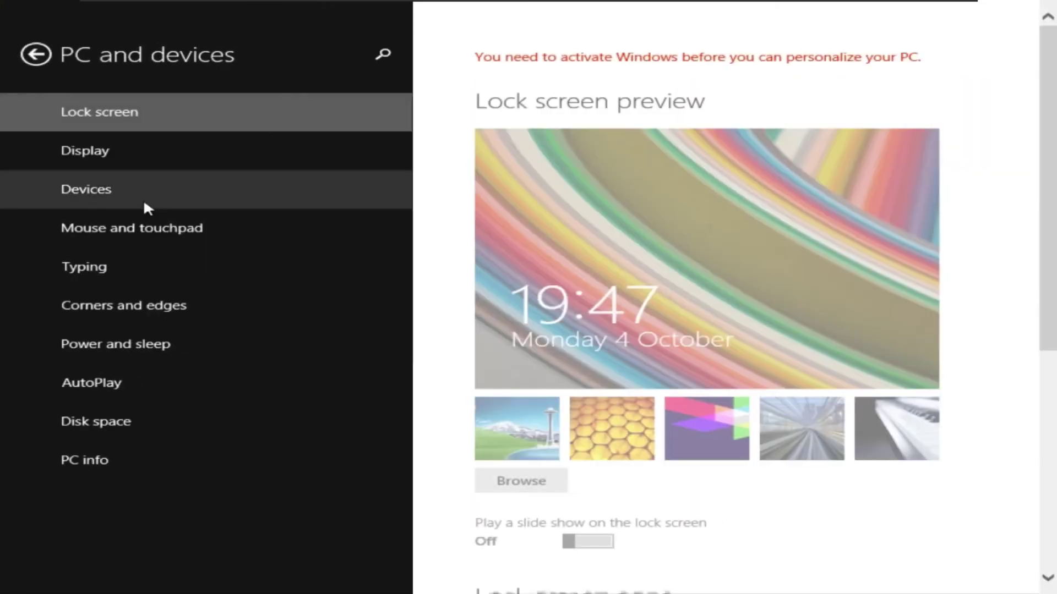
left_click(99, 150)
left_click_drag(567, 308, 654, 323)
left_click(521, 408)
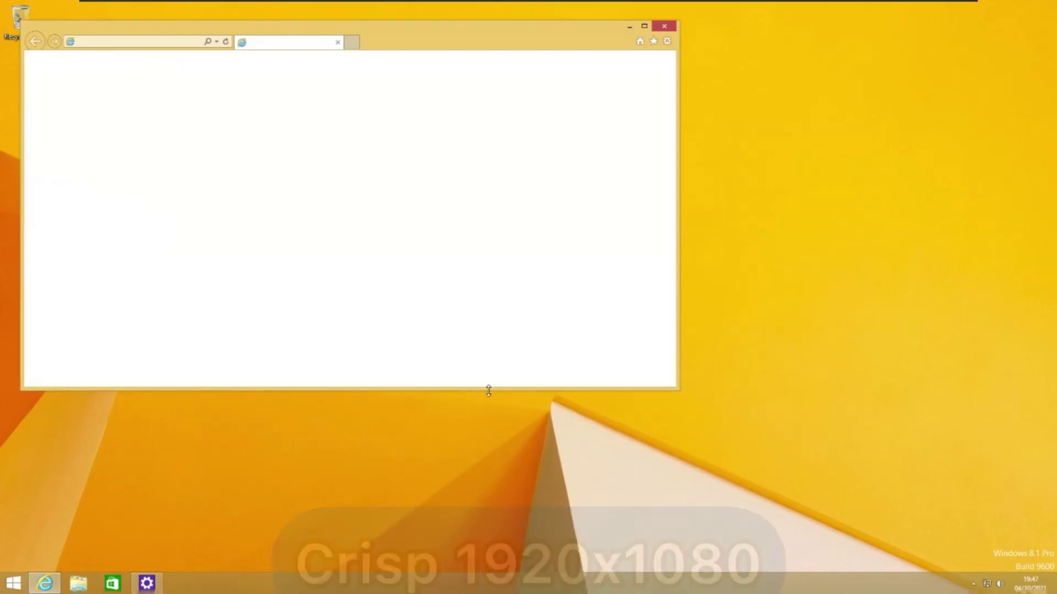
- Search Bing for "download chromw" from the new tab in Internet Explorer
left_click(479, 281)
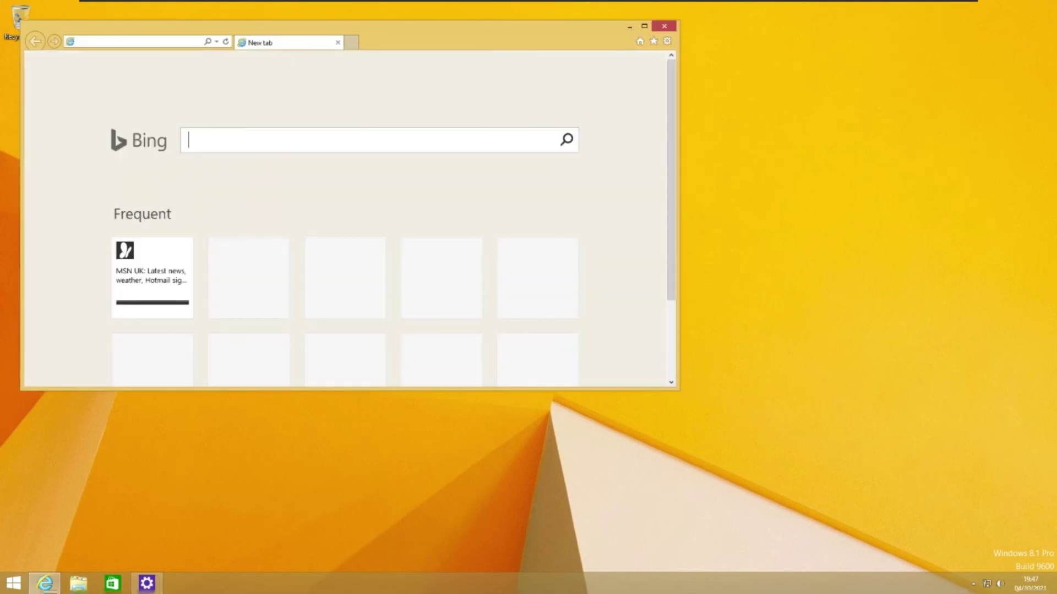
type("download chrome")
key("Return")
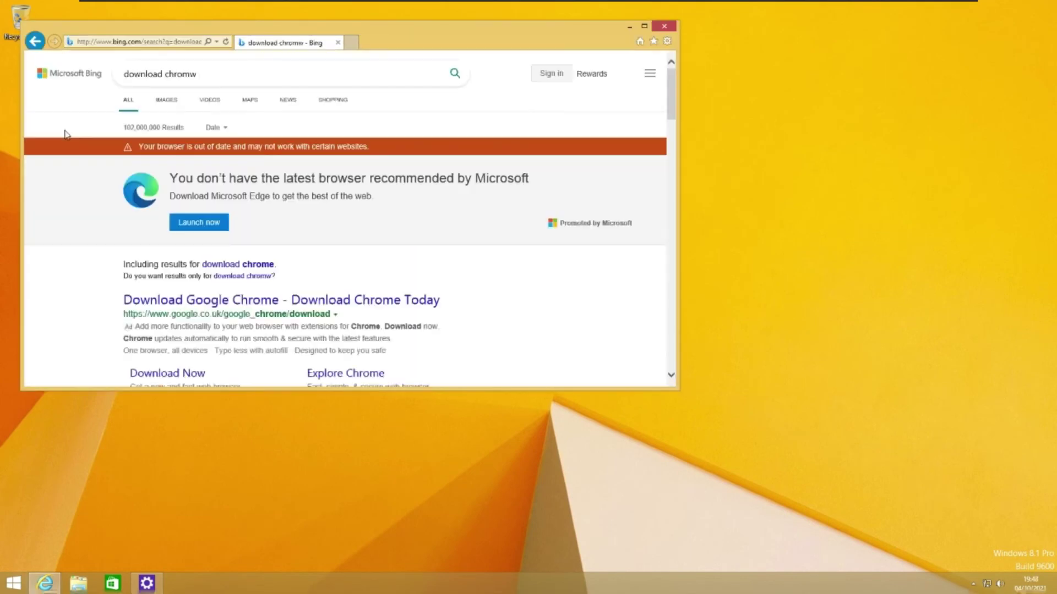
- Download Google Chrome from Google's site, run its installer, and allow it to make changes to the computer
scroll(241, 159, "down", 2)
left_click(240, 154)
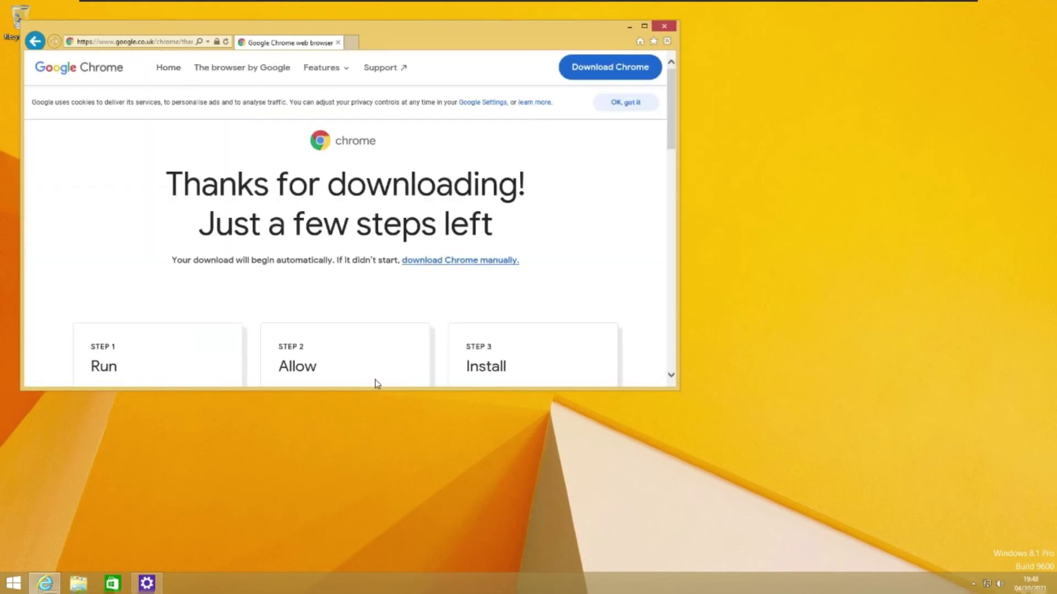
left_click(506, 376)
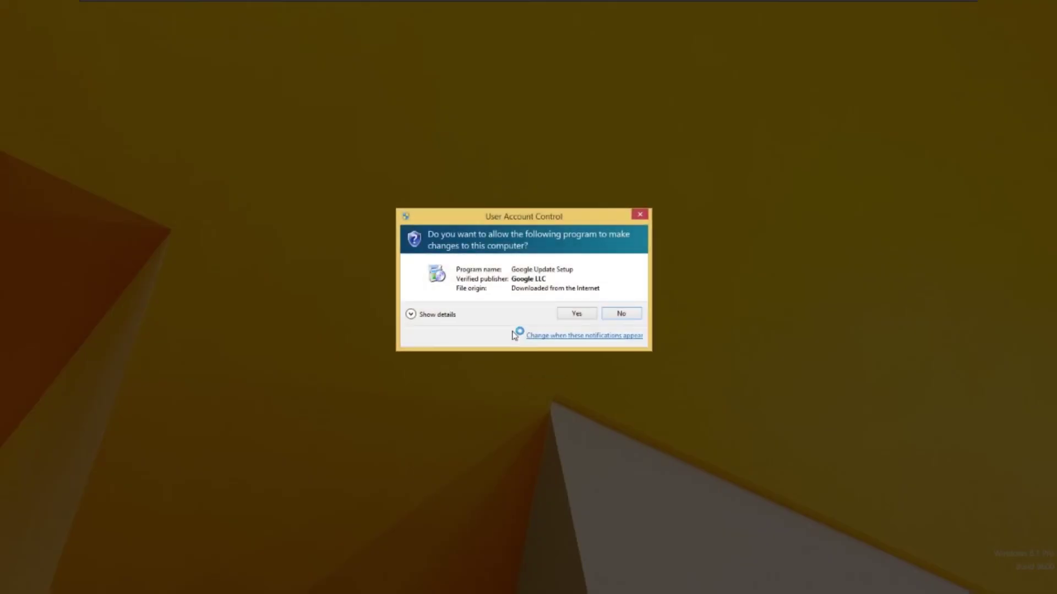
left_click(575, 313)
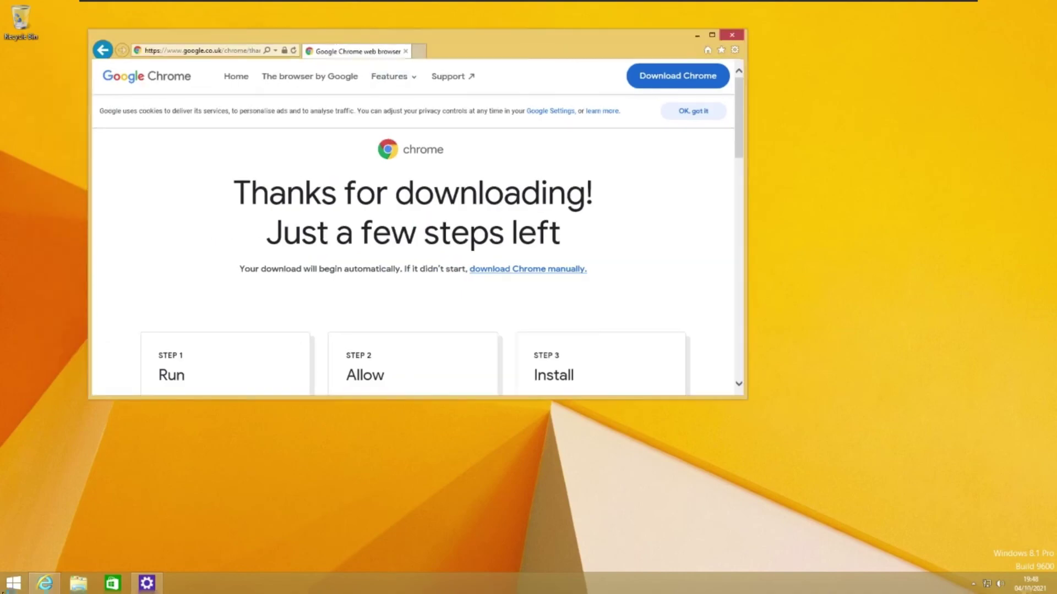
- Open a Command Prompt window from the list of installed apps
key("super")
left_click(70, 561)
left_click(707, 370)
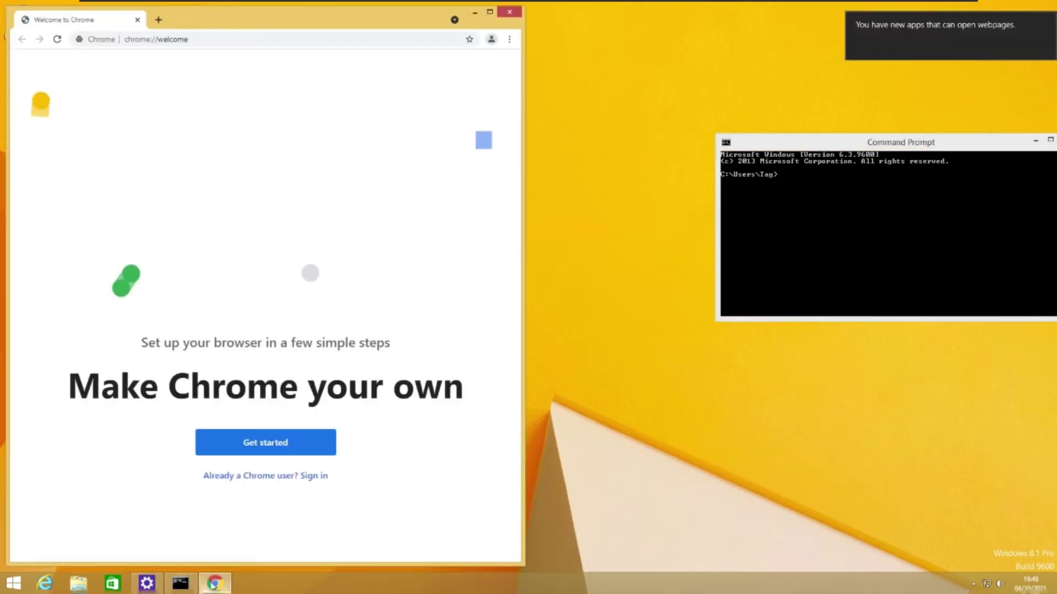
- Place Chrome first among the taskbar apps and replace its welcome tab with a new tab
left_click_drag(119, 589, 44, 585)
left_click(158, 20)
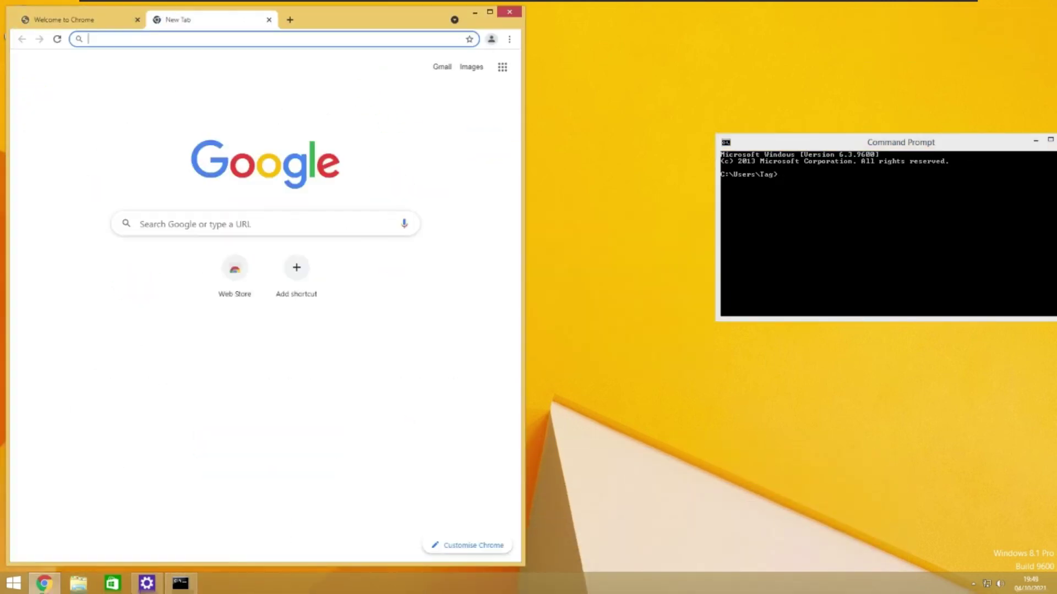
left_click(137, 19)
- Search Google for "permanently activate windows 8.1" and open the msguides.com Windows 8.1 guide
type("permanently activate windows 8.1")
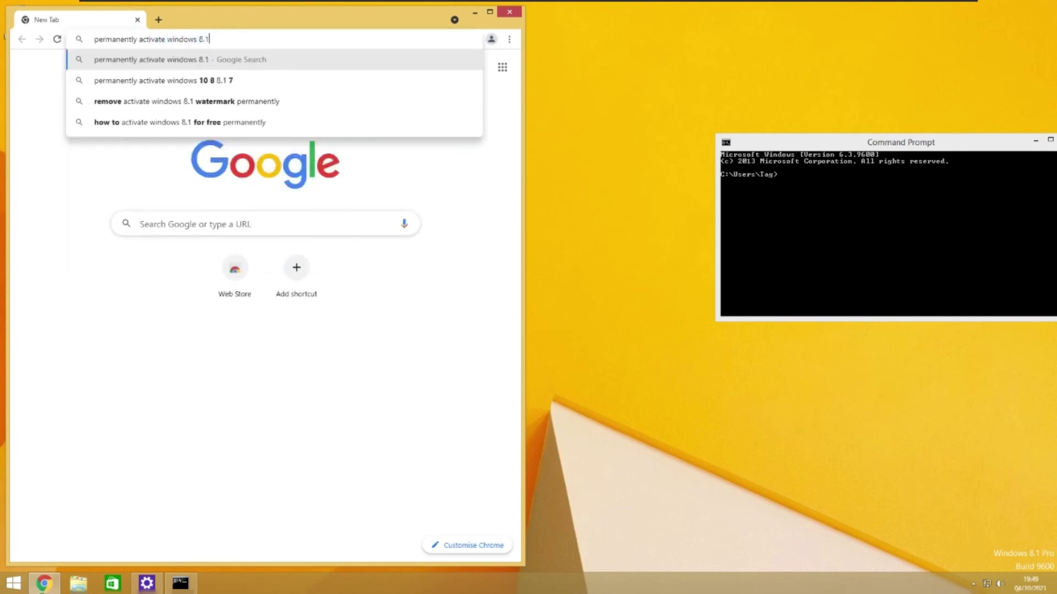
key("Return")
left_click(308, 486)
left_click(94, 172)
- Start an slmgr /ipk command in Command Prompt and copy the W8.1 Professional license key from the guide
scroll(330, 275, "down", 10)
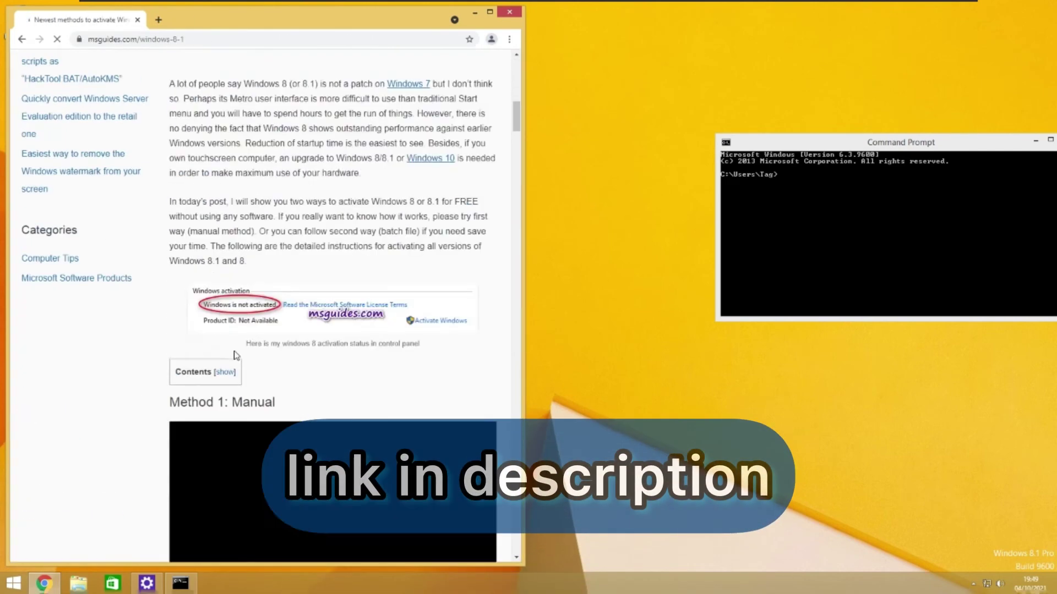
scroll(352, 331, "down", 8)
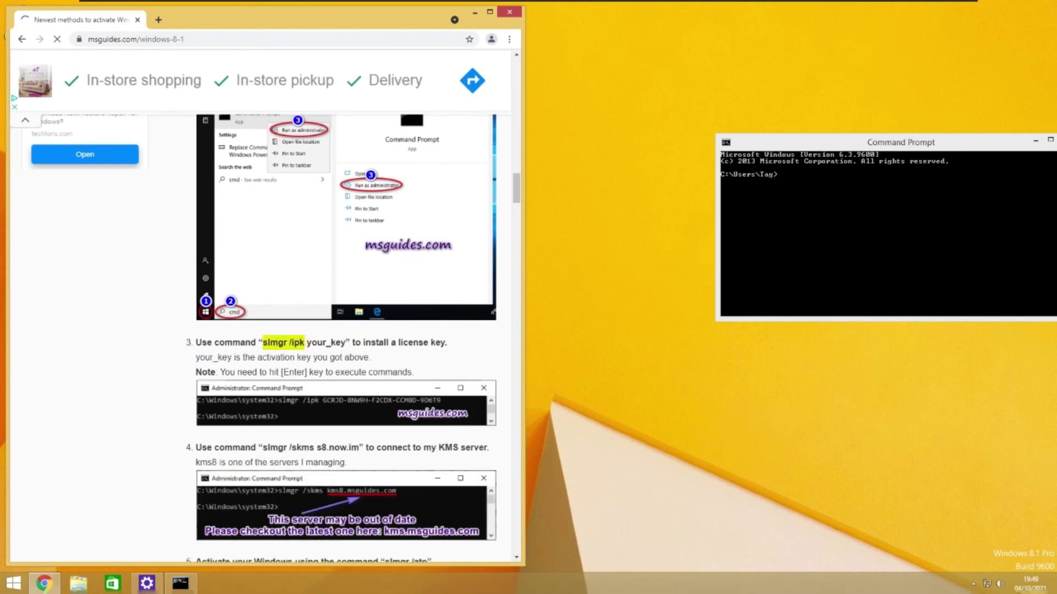
left_click(892, 271)
type("slmgr /ipk")
scroll(352, 330, "up", 10)
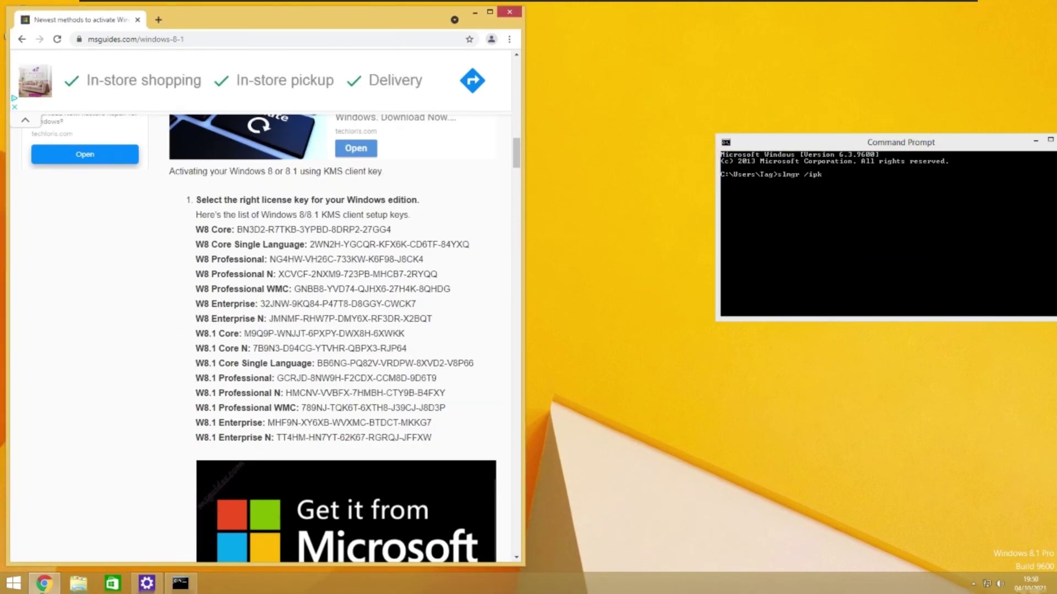
left_click_drag(277, 378, 437, 378)
- Try to install the copied license key from the non-elevated Command Prompt
right_click(861, 194)
left_click(887, 224)
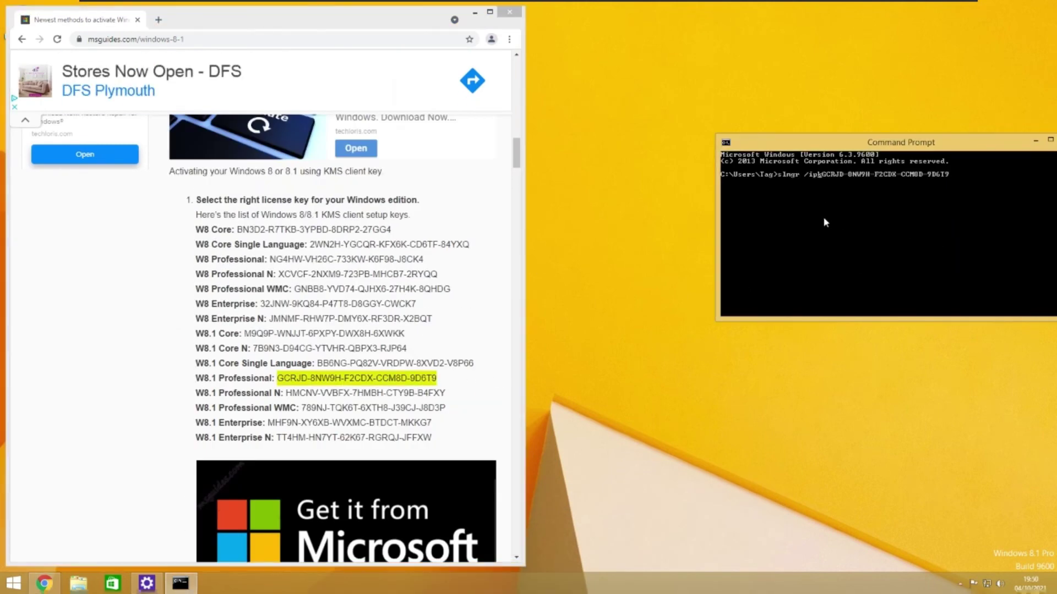
key("Return")
key("Return")
- Open Command Prompt as administrator from the installed apps and place its window beside the browser
key("super")
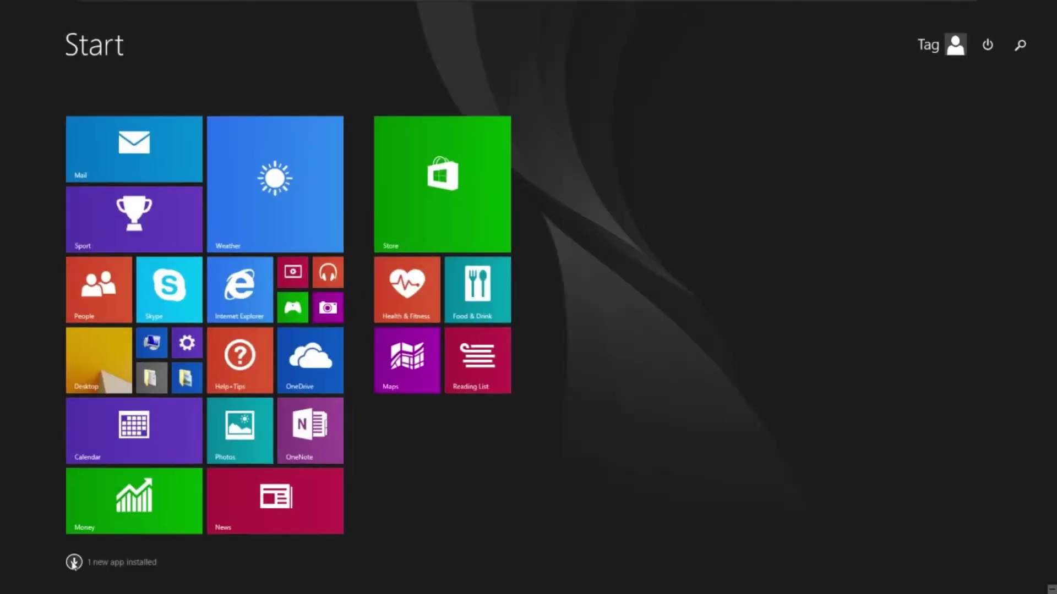
left_click(73, 564)
right_click(792, 301)
left_click(837, 342)
left_click_drag(224, 48, 743, 118)
- Install the W8.1 Professional license key with slmgr /ipk in the administrator Command Prompt
scroll(264, 303, "down", 10)
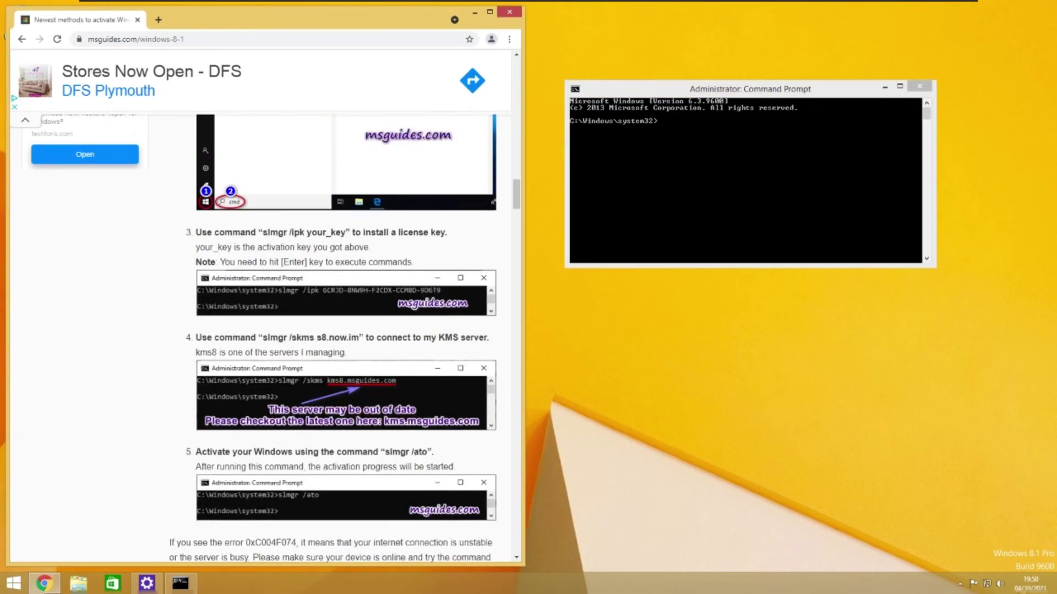
left_click(674, 220)
type("slmgr")
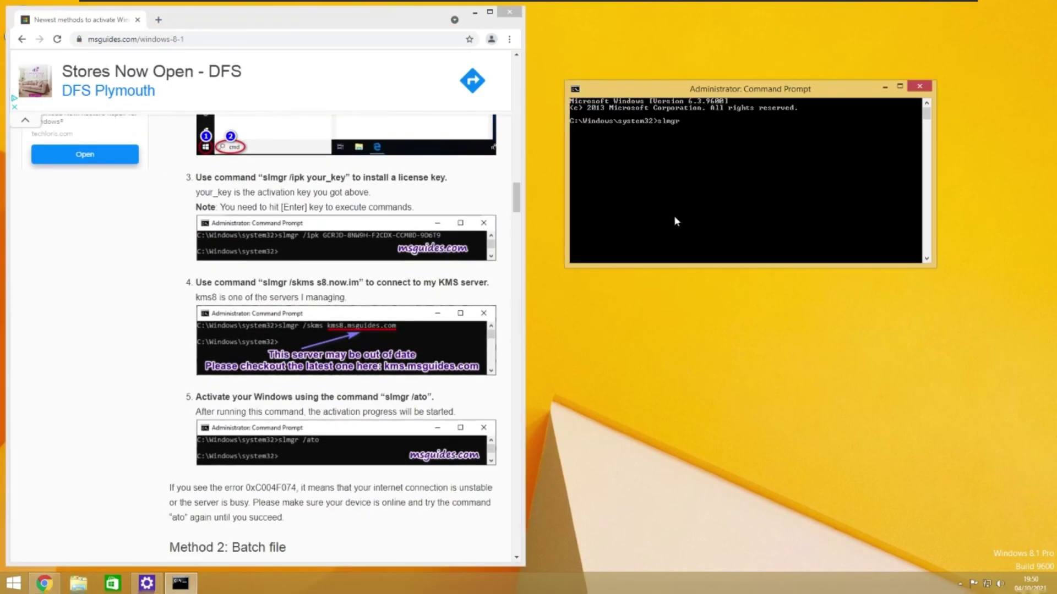
type(" /ipk GCRJD-8NW9H-F2CDX-CCM8D-9D6T9")
right_click(704, 143)
left_click(749, 160)
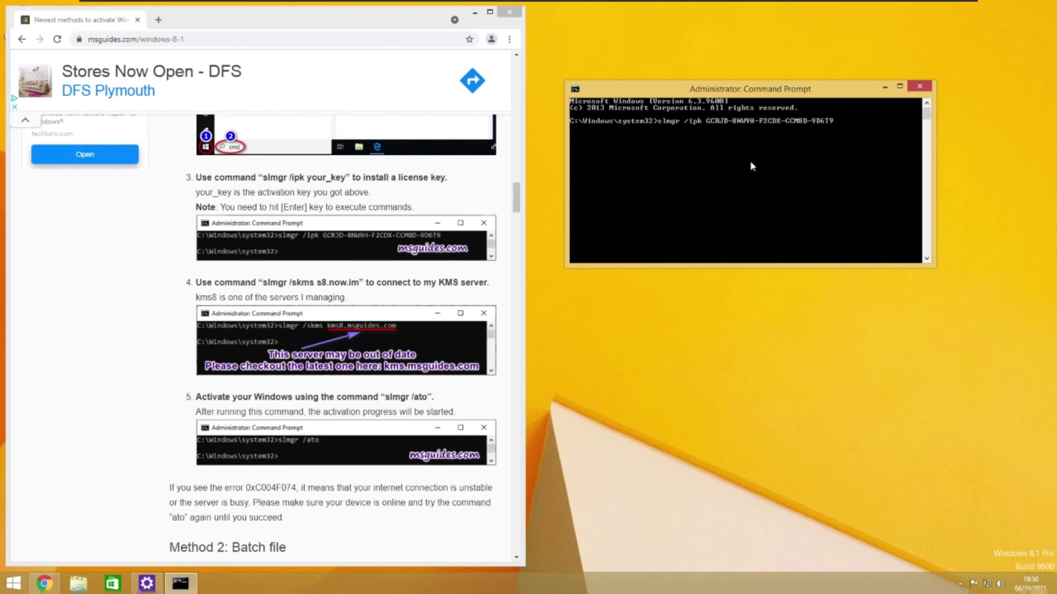
key("Return")
key("Return")
- Copy the guide's KMS server command and run slmgr /skms s8.now.im in the administrator Command Prompt
left_click_drag(262, 283, 359, 283)
key("ctrl+c")
right_click(762, 137)
left_click(792, 169)
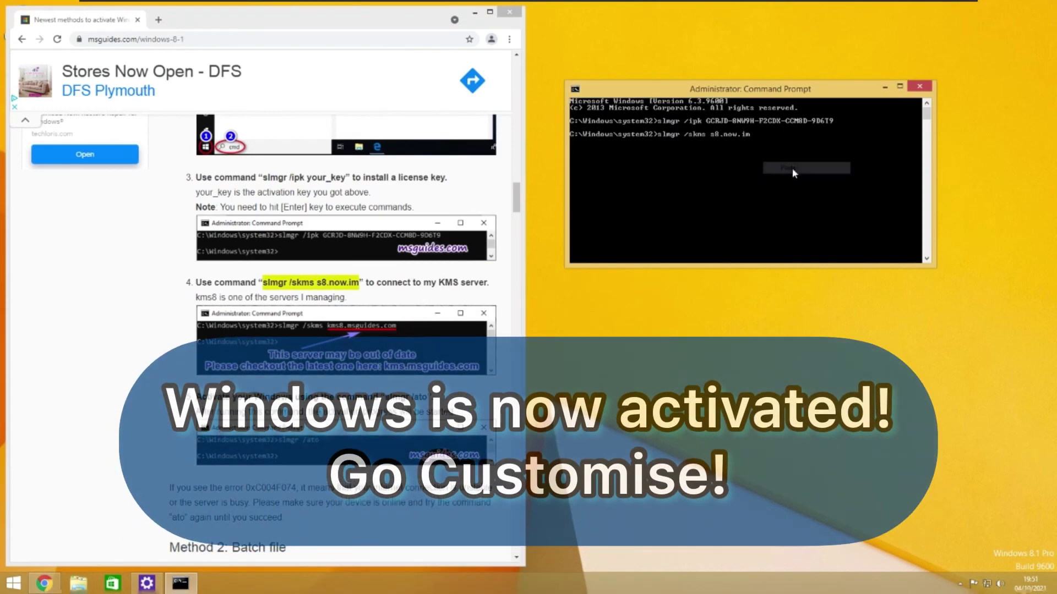
key("Return")
- Activate Windows with slmgr /ato, and close the Chrome and Command Prompt windows
type("slmgr /ato")
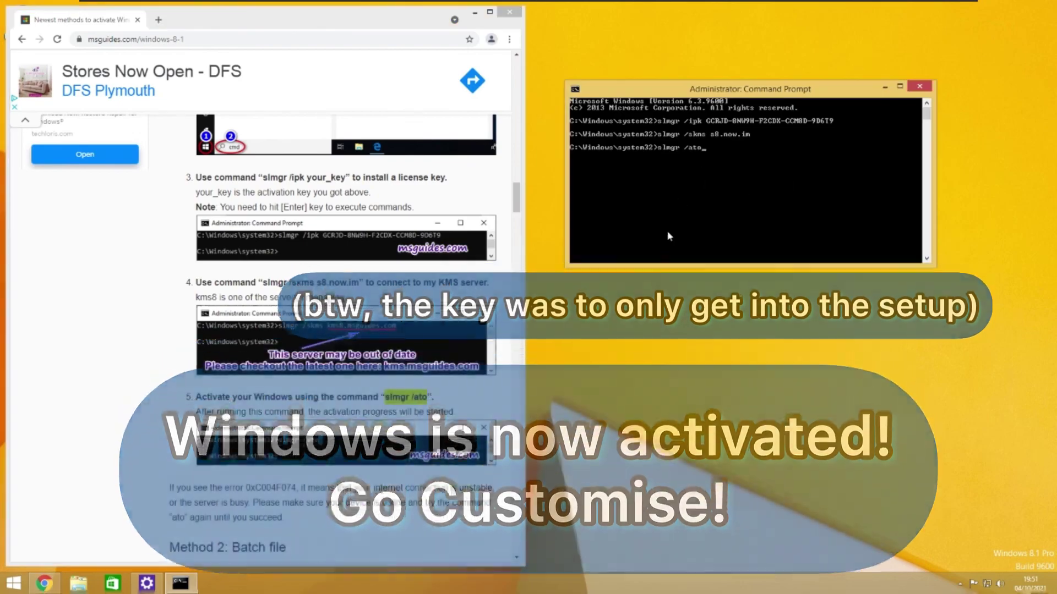
key("Return")
left_click(510, 11)
left_click(919, 87)
- Open the lock screen settings in PC settings and choose the piano keys picture as the lock screen background
key("super")
left_click(955, 44)
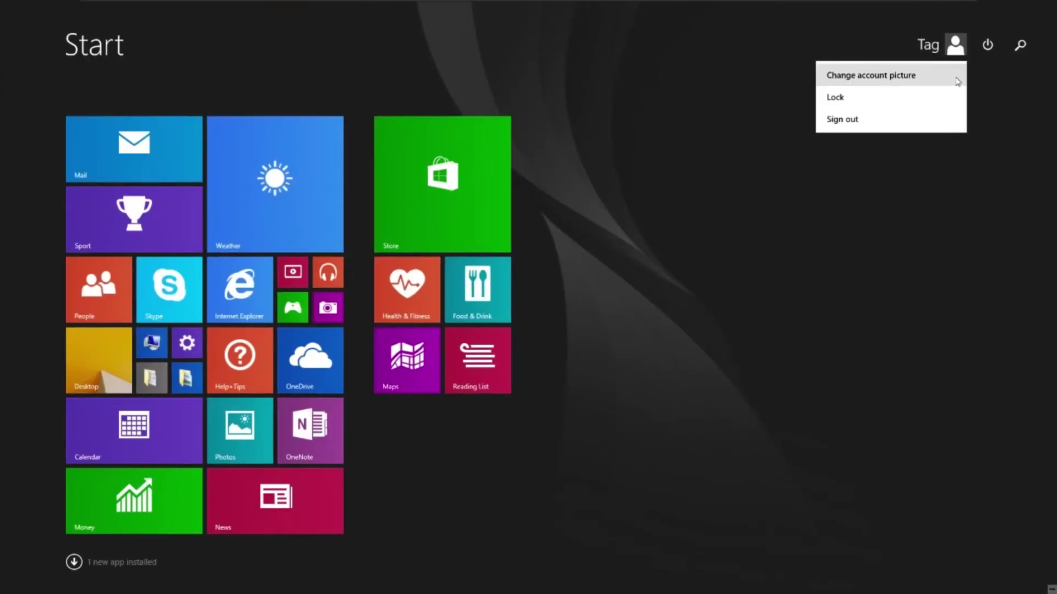
left_click(957, 82)
left_click(21, 38)
left_click(59, 80)
left_click(351, 281)
left_click(484, 281)
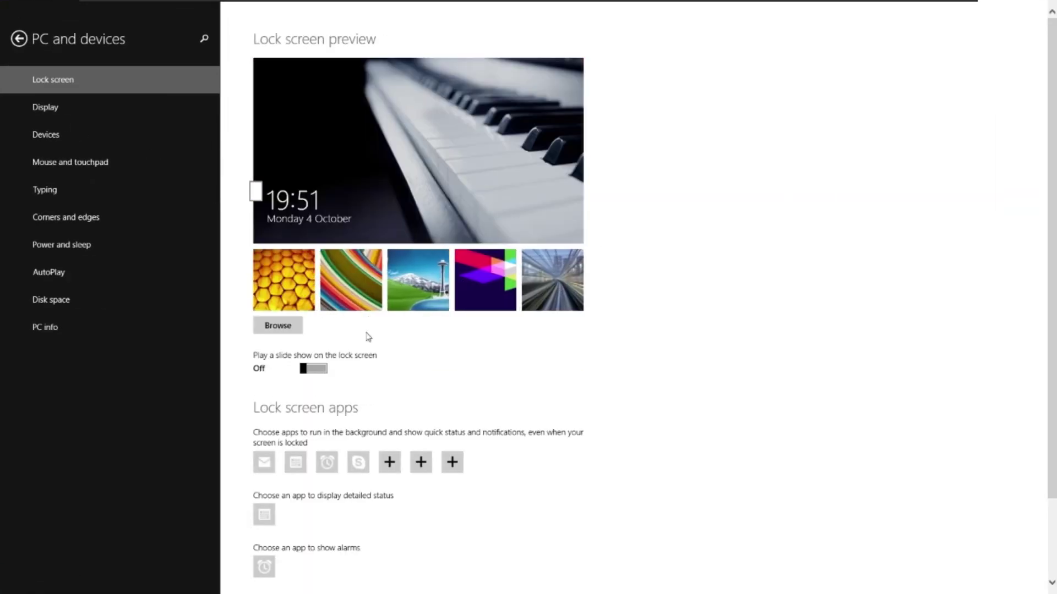
- Switch the lock screen slide show on and off again, and look through the Display and Devices settings
left_click(318, 367)
left_click(321, 367)
left_click(66, 111)
left_click(69, 137)
left_click(19, 38)
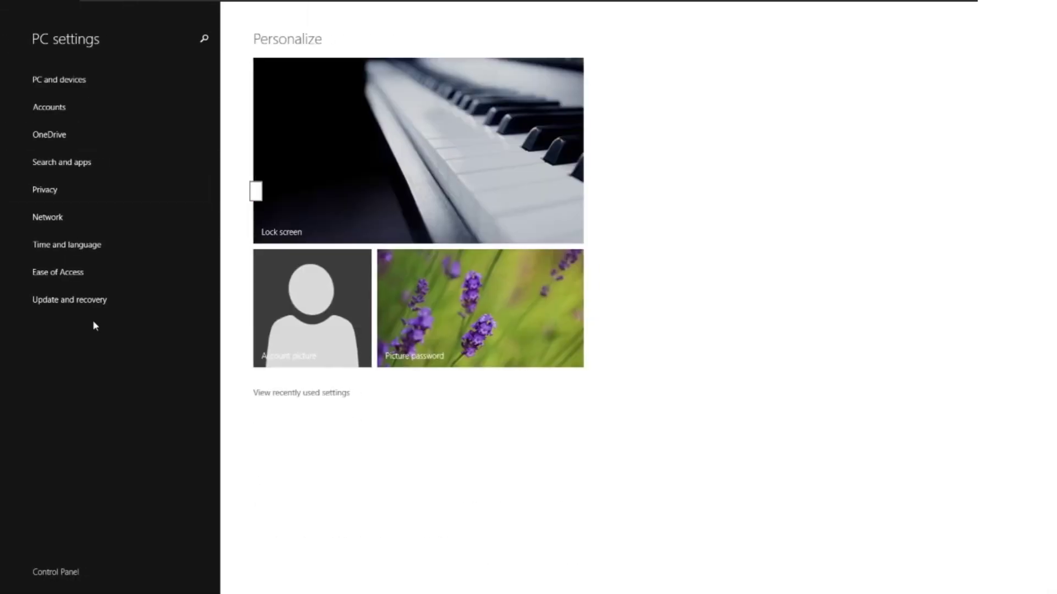
- Open Control Panel and change the desktop look to the blue background with dark lines
left_click(56, 571)
left_click_drag(589, 144, 443, 146)
left_click(672, 328)
left_click(533, 353)
left_click(766, 145)
- Shut down Windows from the Start screen
left_click(13, 583)
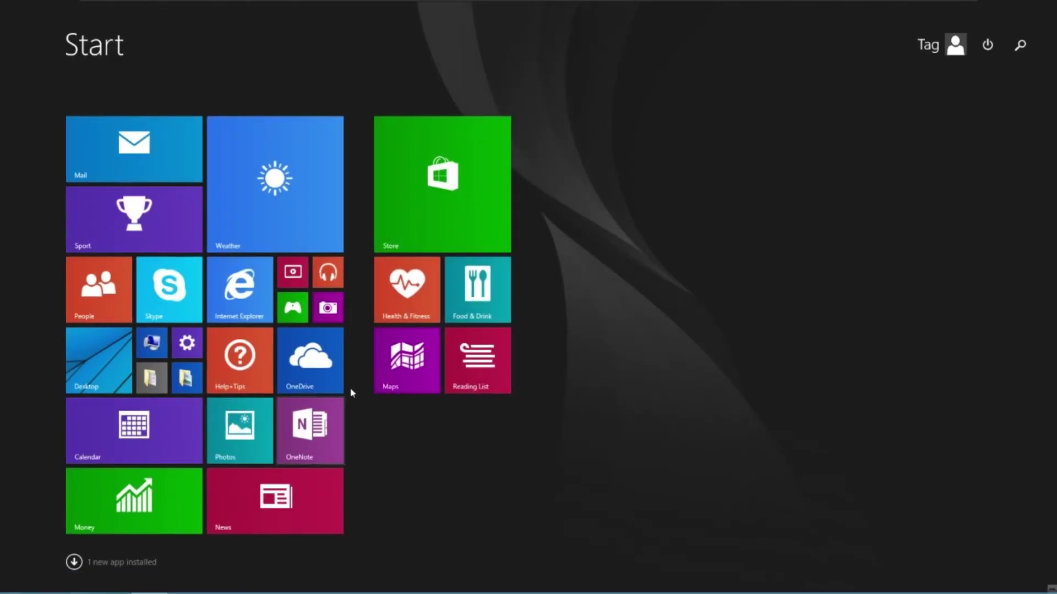
left_click(987, 45)
left_click(979, 97)
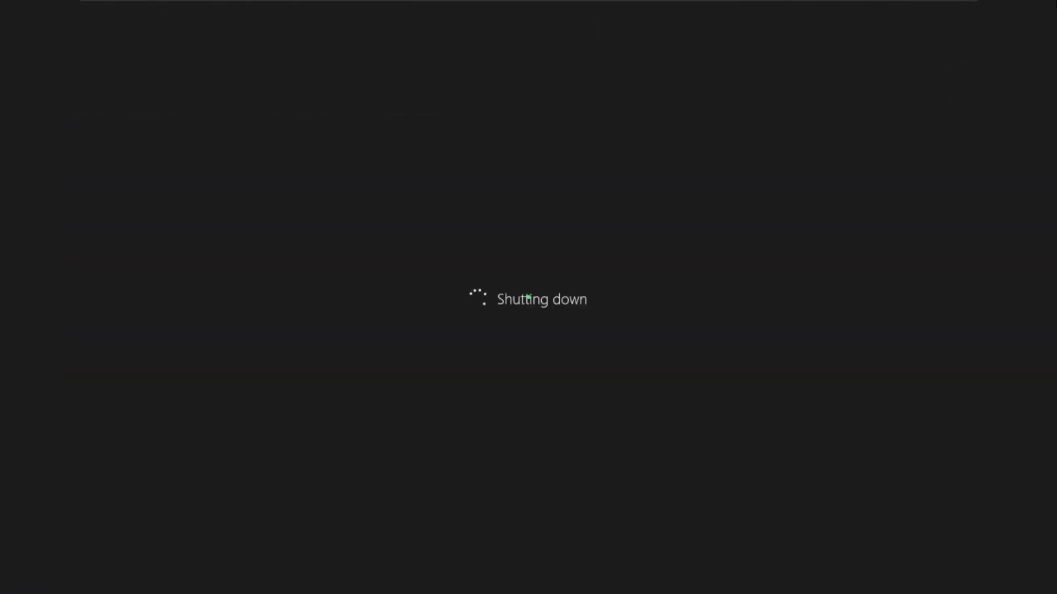